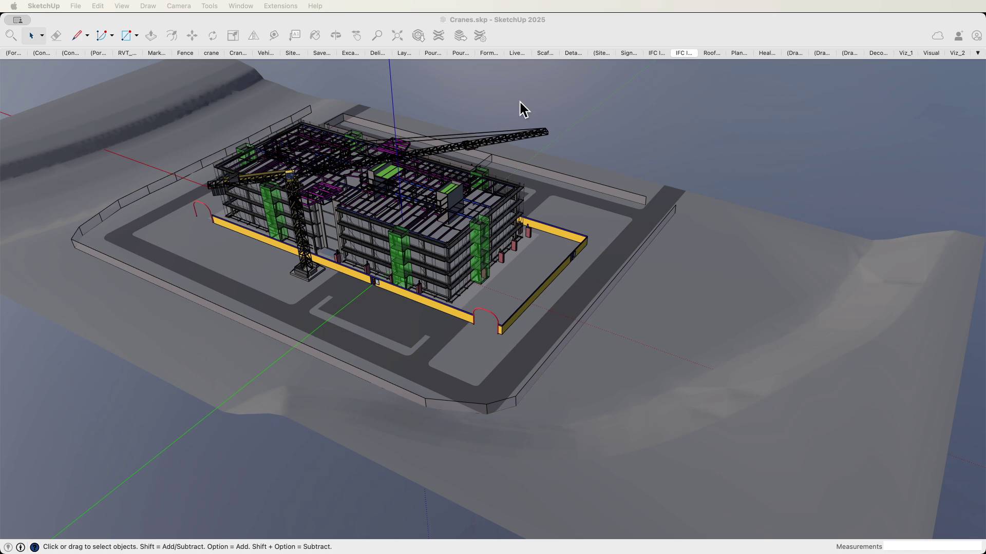
# - Activate the Cranes model window, then zoom and orbit in close to the building and crane
pyautogui.click(571, 19)
pyautogui.scroll(3, 354, 172)
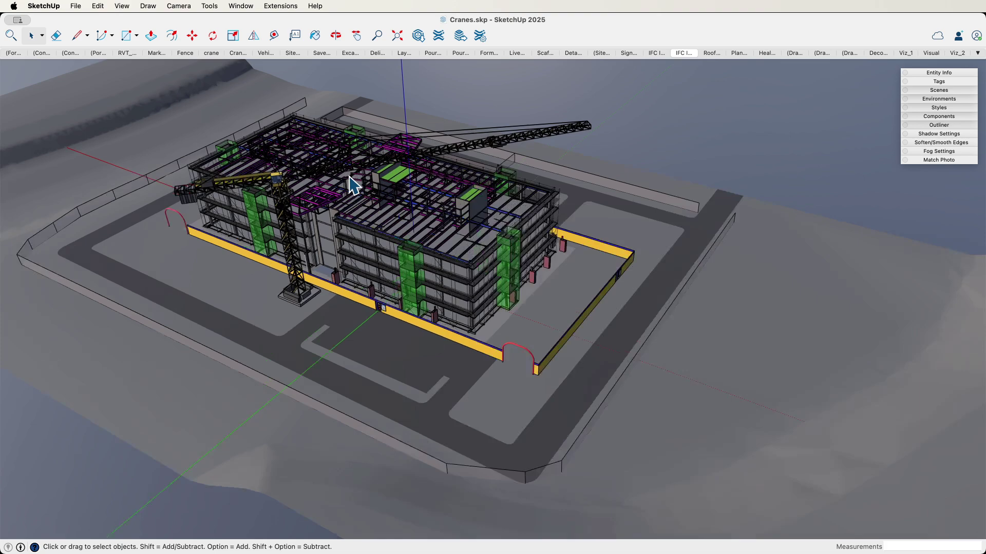
pyautogui.scroll(2, 399, 215)
pyautogui.moveTo(495, 293); pyautogui.dragTo(482, 254, button='middle')
pyautogui.scroll(2, 482, 252)
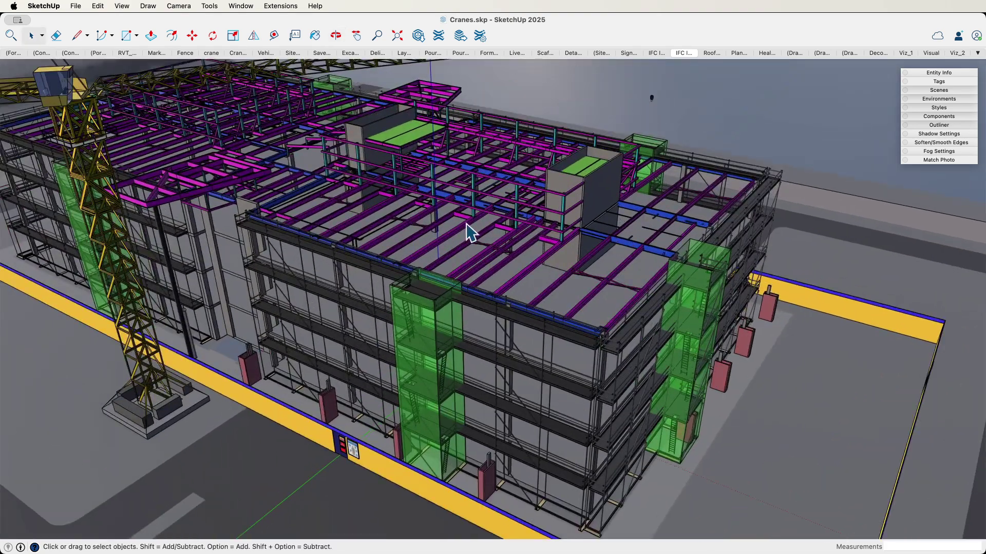
# - Glance at the File menu, then zoom in and select the steel roof-framing group
pyautogui.click(76, 7)
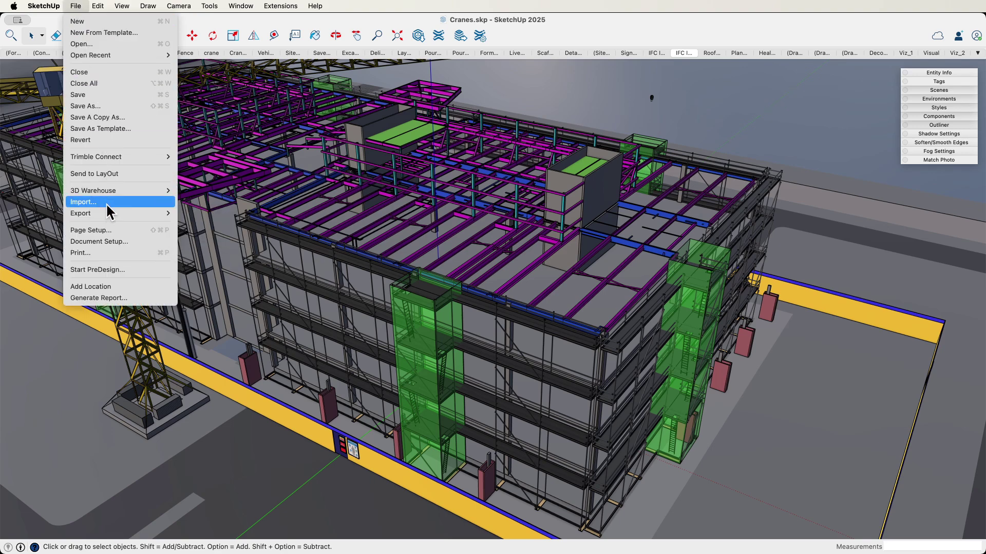
pyautogui.click(458, 230)
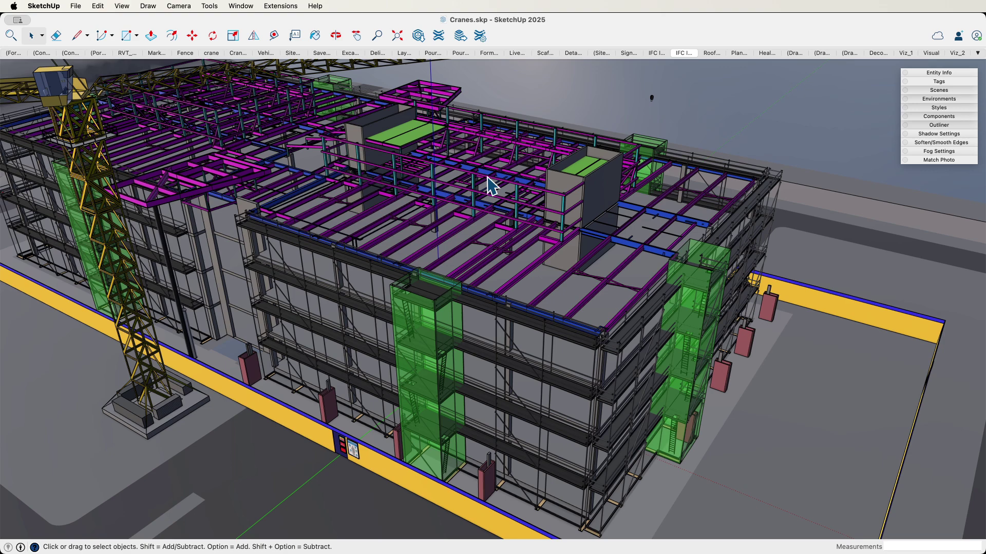
pyautogui.scroll(3, 465, 244)
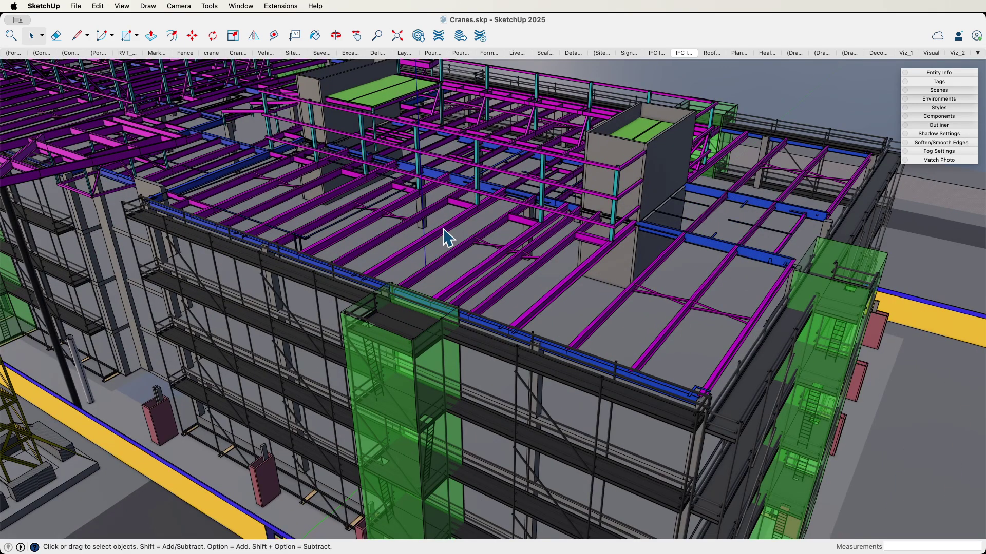
pyautogui.click(445, 230)
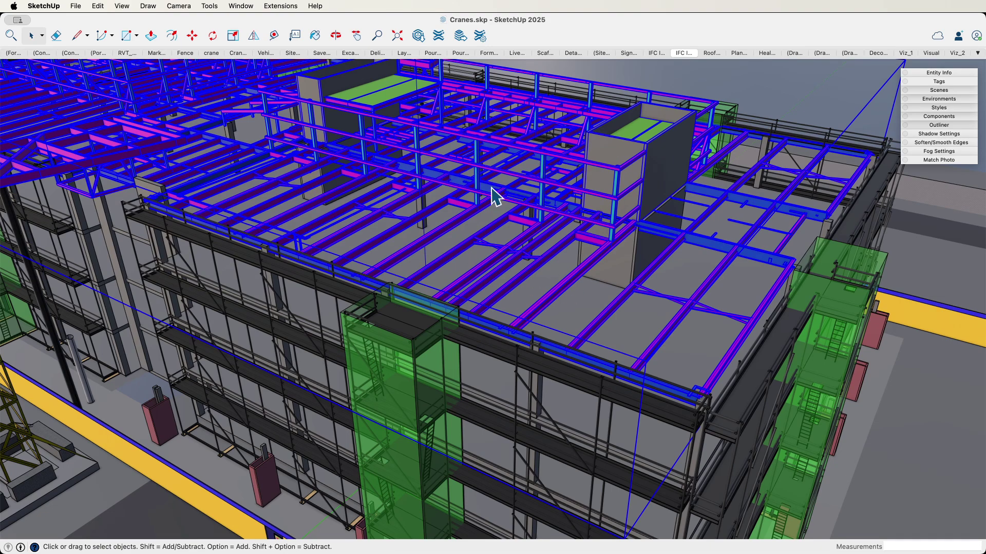
# - Expand Tags and the IFC Tags folder, and toggle IfcBeam visibility off and back on
pyautogui.click(939, 84)
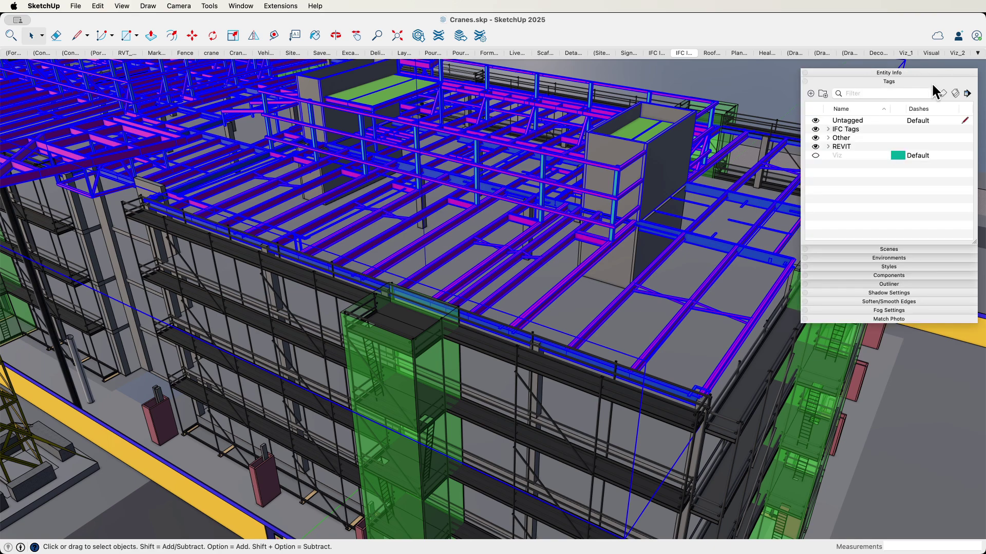
pyautogui.click(827, 129)
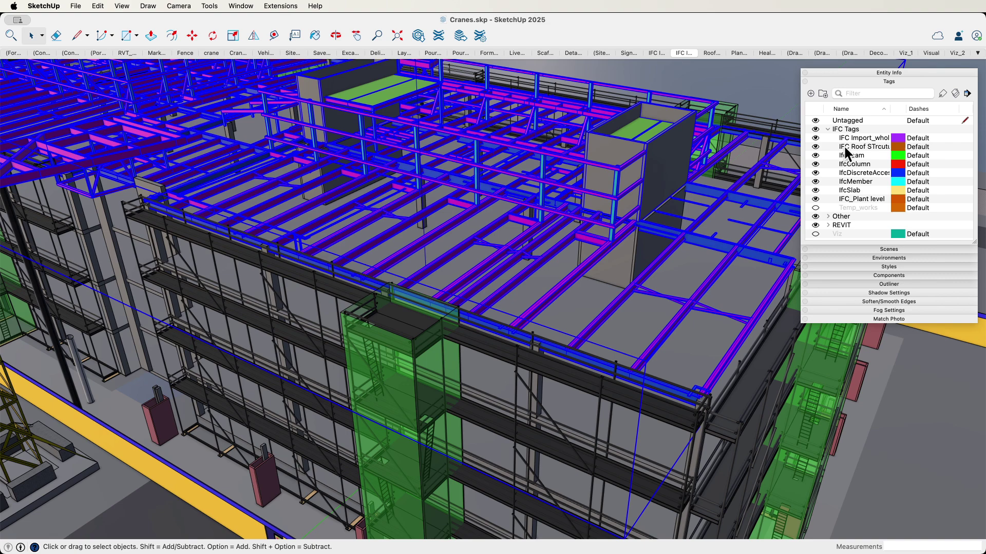
pyautogui.click(816, 156)
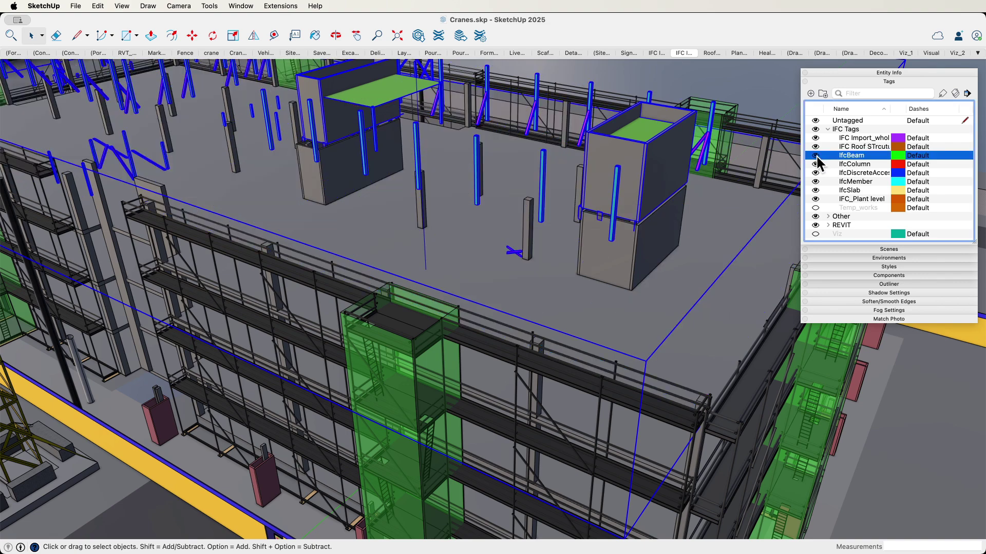
pyautogui.click(815, 156)
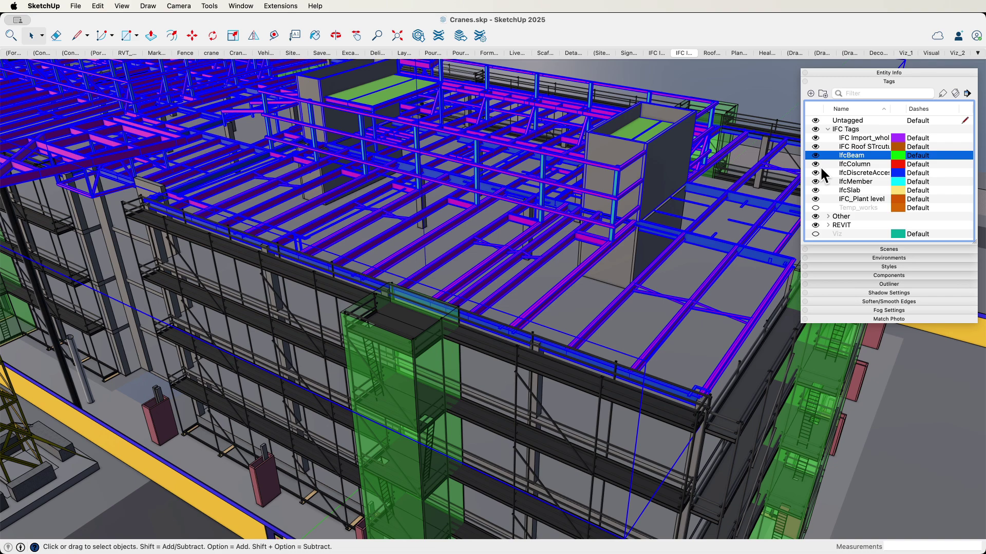
# - Show the Outliner, expand the Scaffolding#4 group, and enter the nested roof-framing group
pyautogui.click(904, 284)
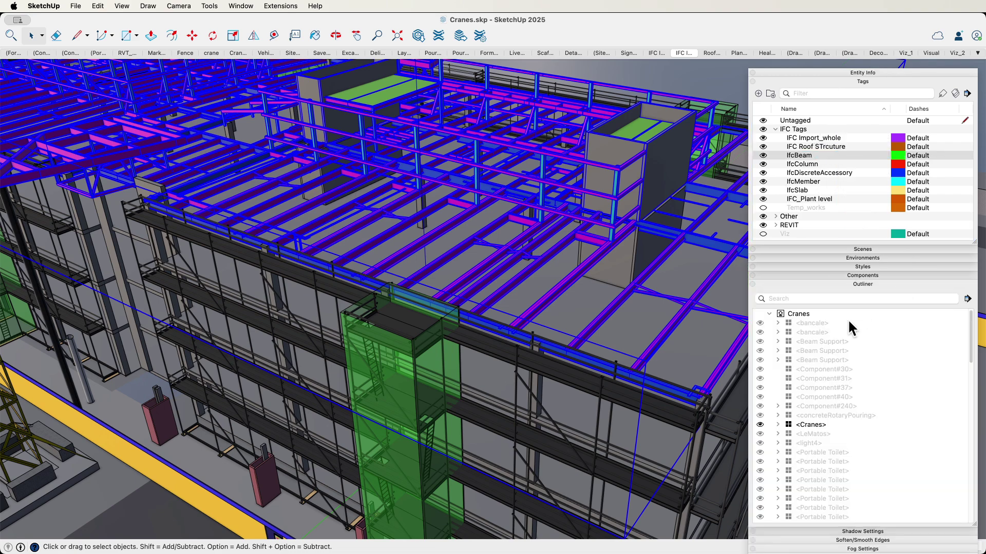
pyautogui.scroll(-15, 871, 362)
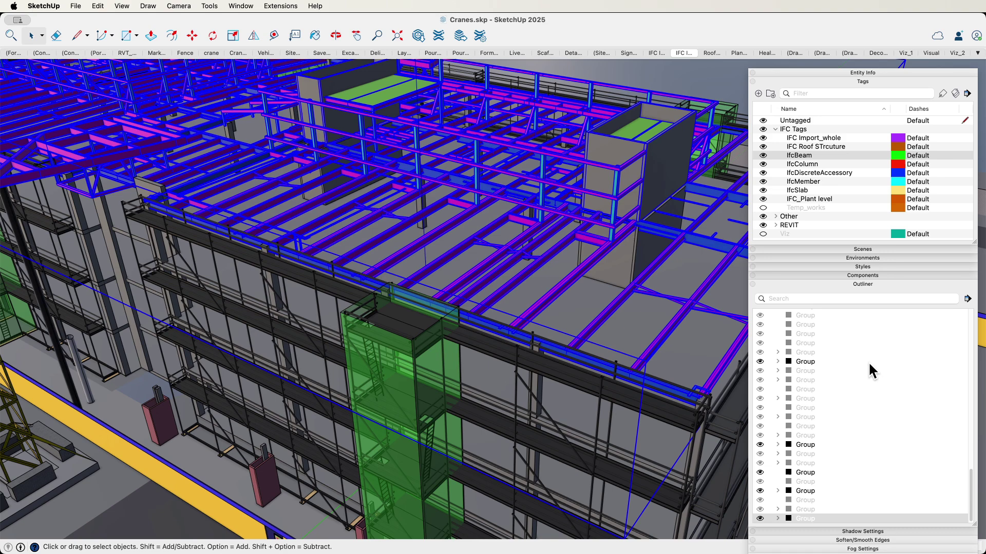
pyautogui.scroll(-2, 789, 514)
pyautogui.click(778, 481)
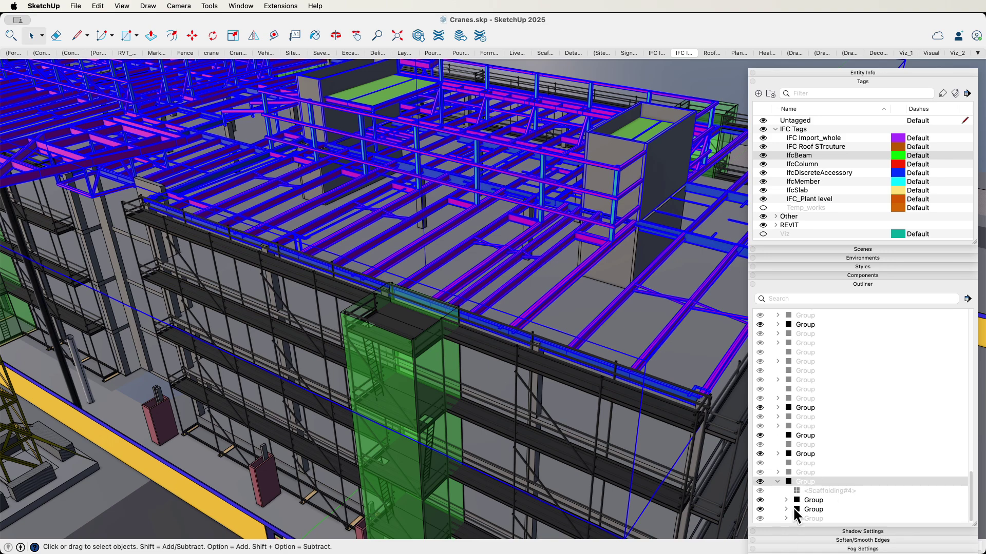
pyautogui.doubleClick(430, 251)
pyautogui.doubleClick(432, 250)
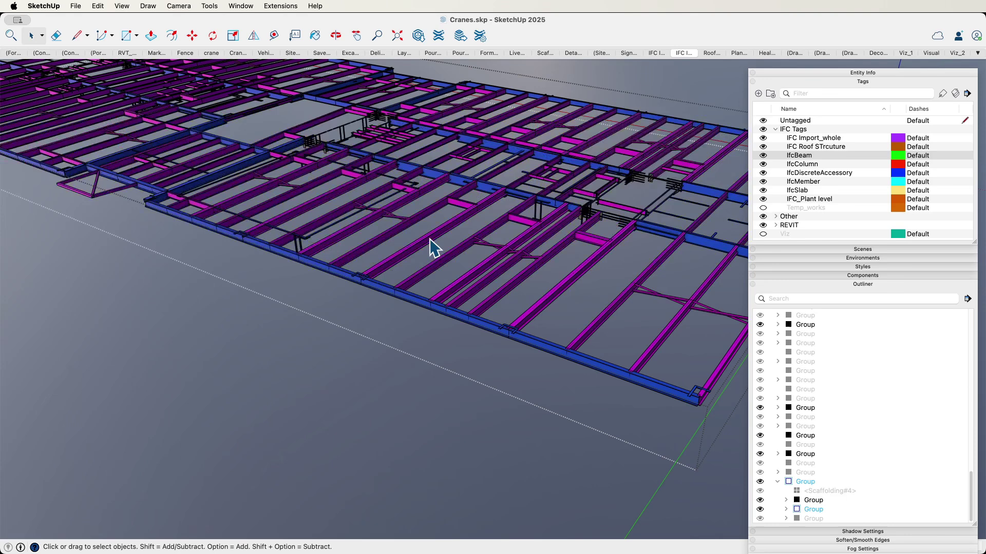
# - List the group's ANGLE and BEAM parts in the Outliner, inspect one beam alone, then exit
pyautogui.scroll(-10, 852, 374)
pyautogui.click(786, 510)
pyautogui.scroll(-5, 838, 460)
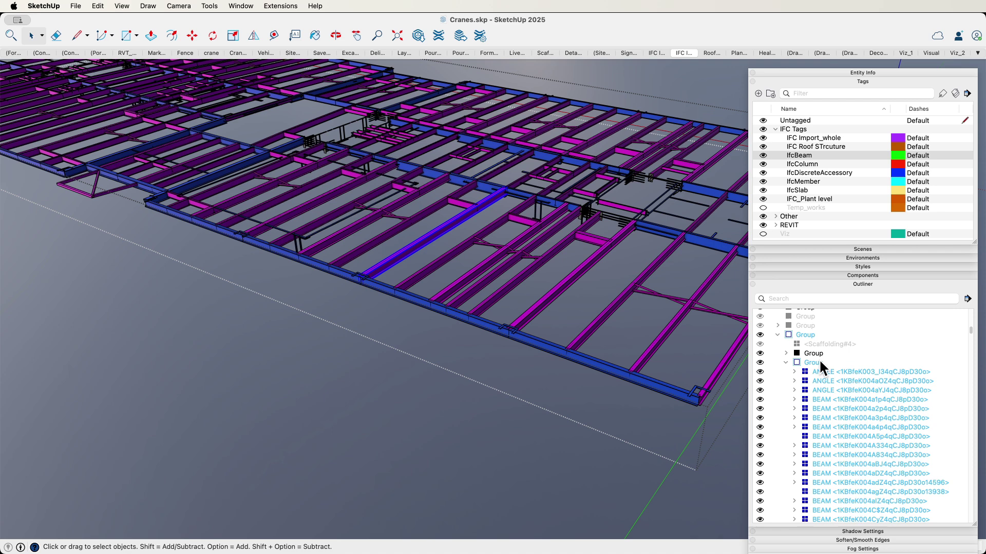
pyautogui.scroll(-4, 818, 367)
pyautogui.scroll(-15, 852, 355)
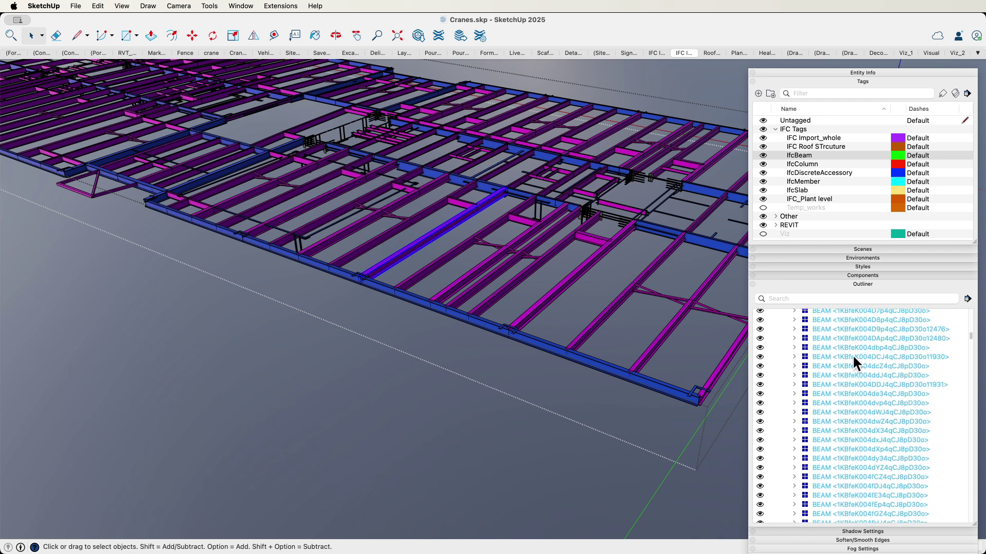
pyautogui.scroll(-15, 848, 360)
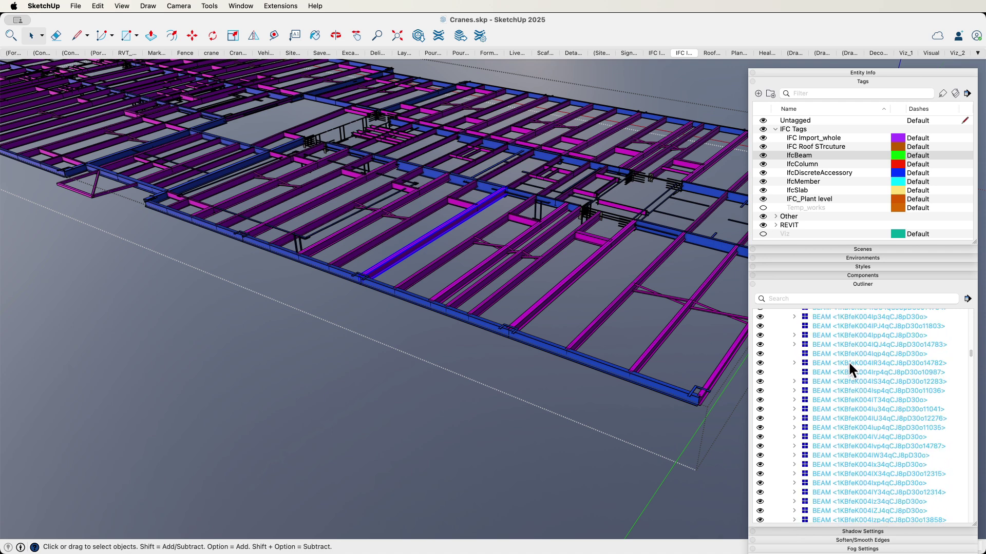
pyautogui.scroll(-15, 842, 377)
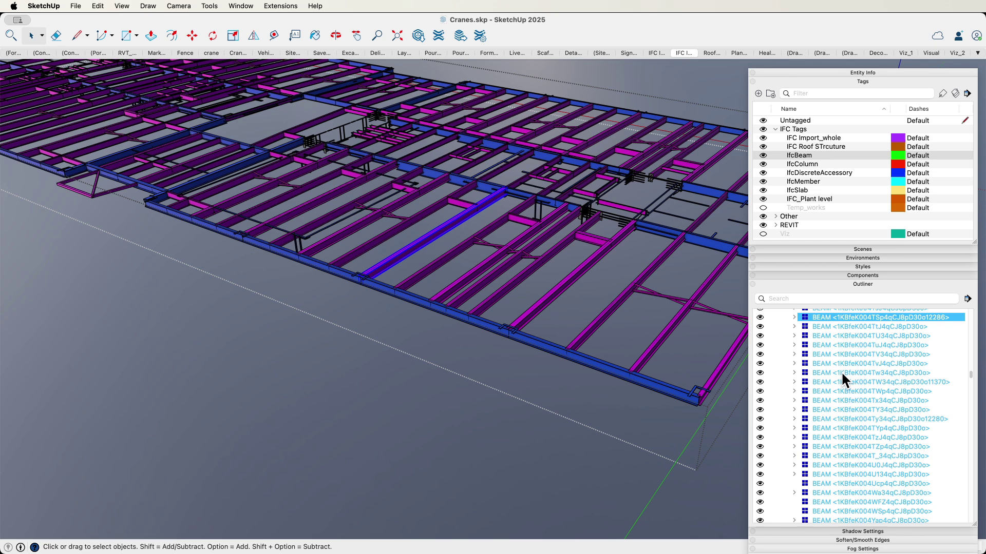
pyautogui.scroll(-15, 839, 374)
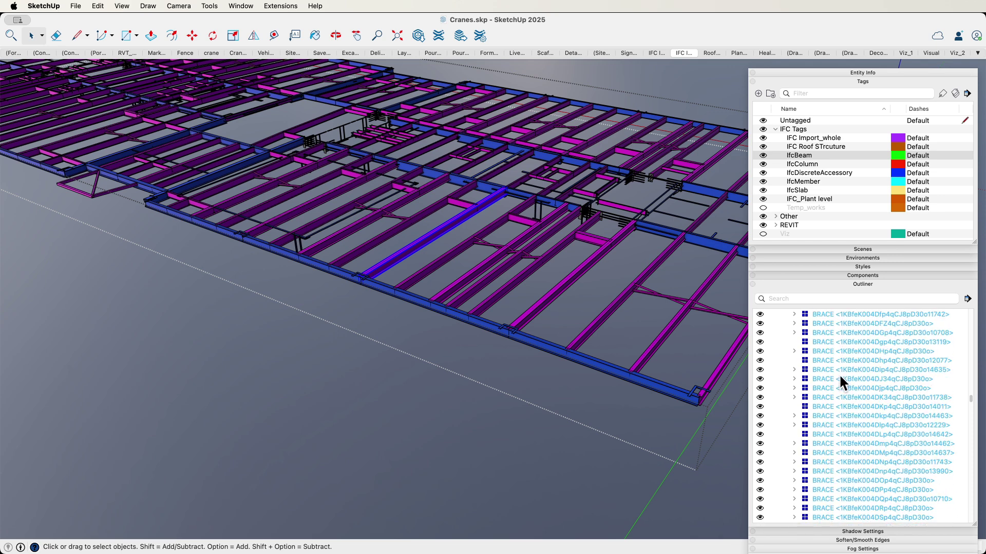
pyautogui.scroll(-15, 835, 385)
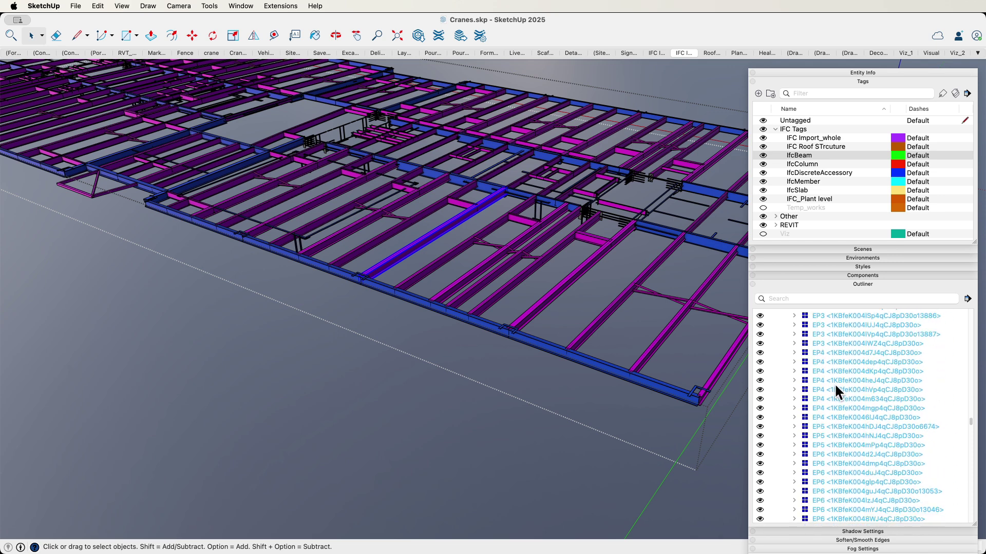
pyautogui.scroll(-15, 835, 389)
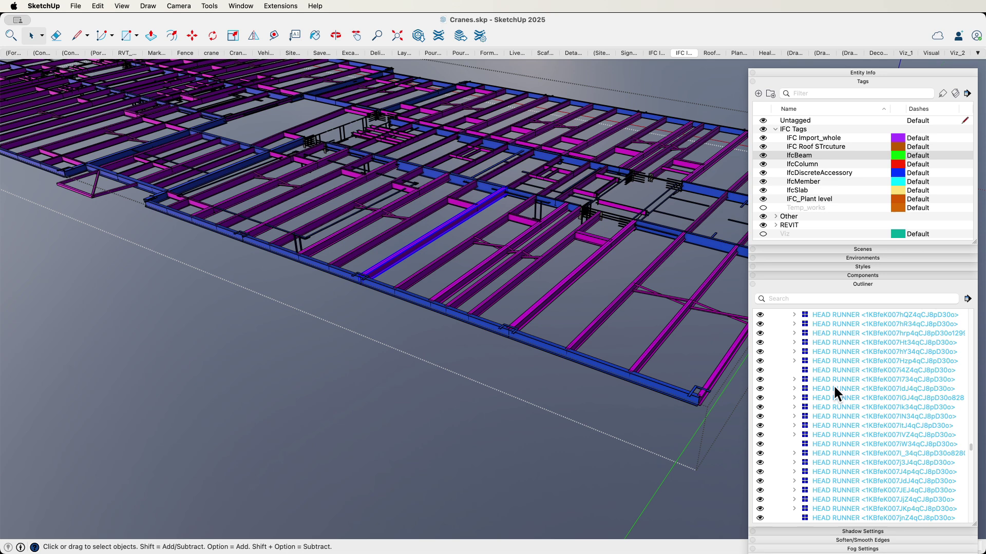
pyautogui.scroll(-15, 829, 407)
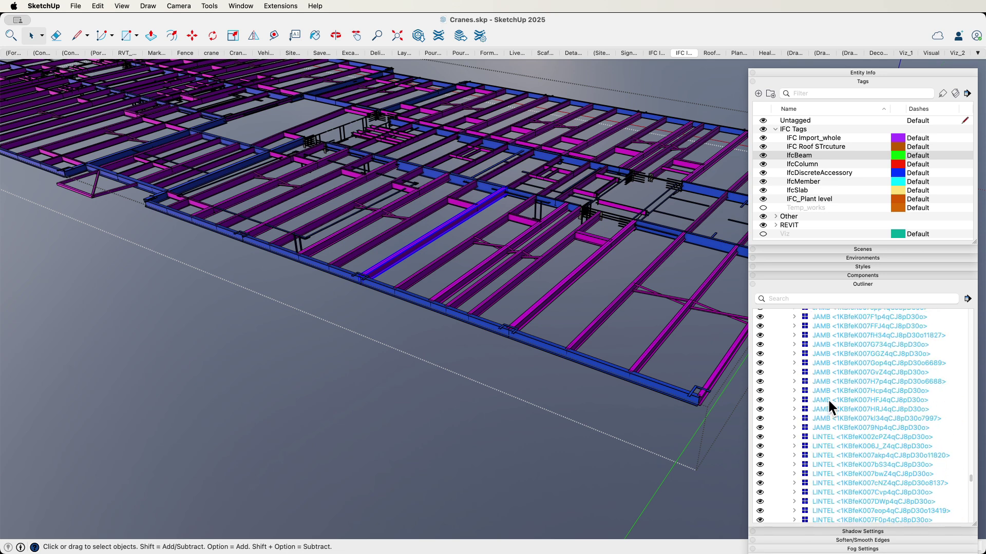
pyautogui.scroll(-10, 826, 402)
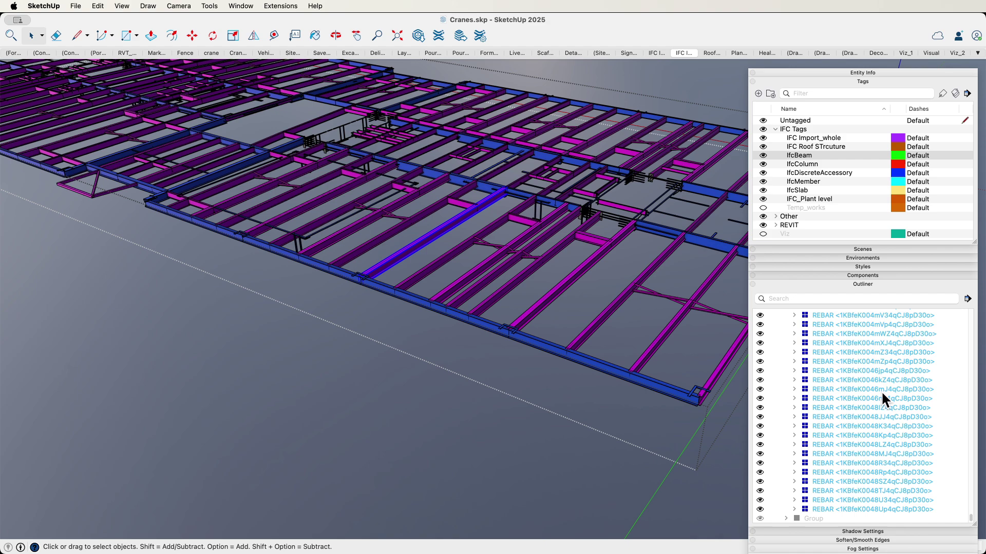
pyautogui.scroll(5, 847, 390)
pyautogui.scroll(3, 701, 309)
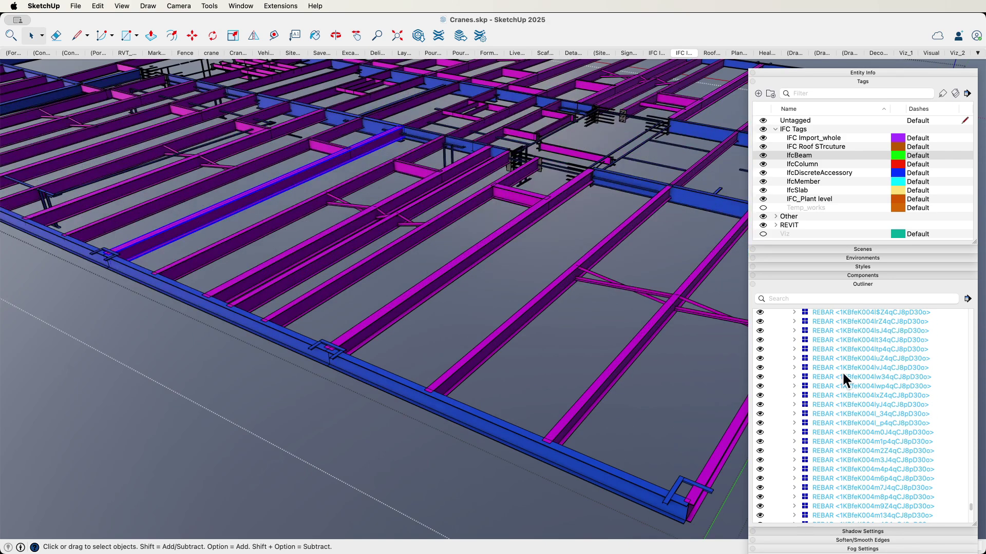
pyautogui.doubleClick(250, 204)
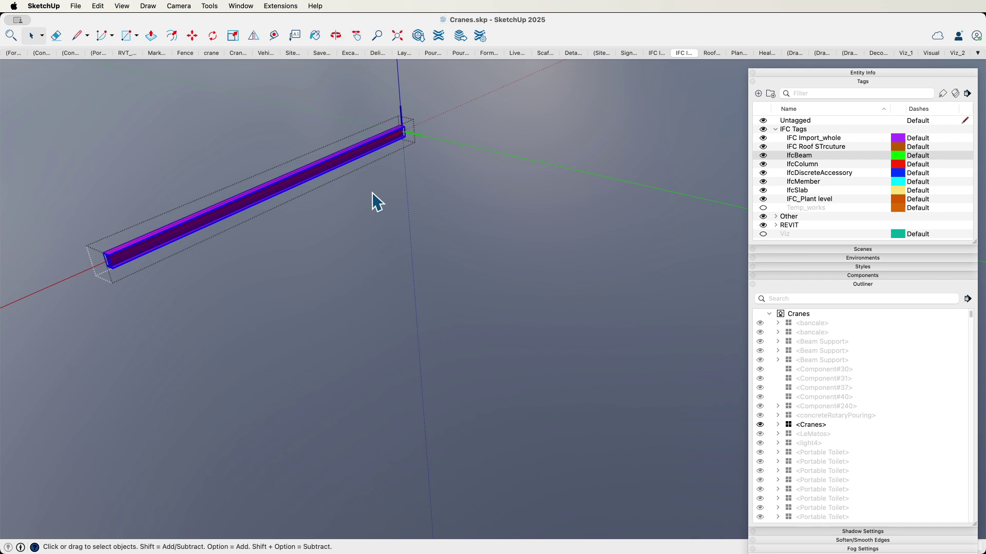
pyautogui.click(545, 174)
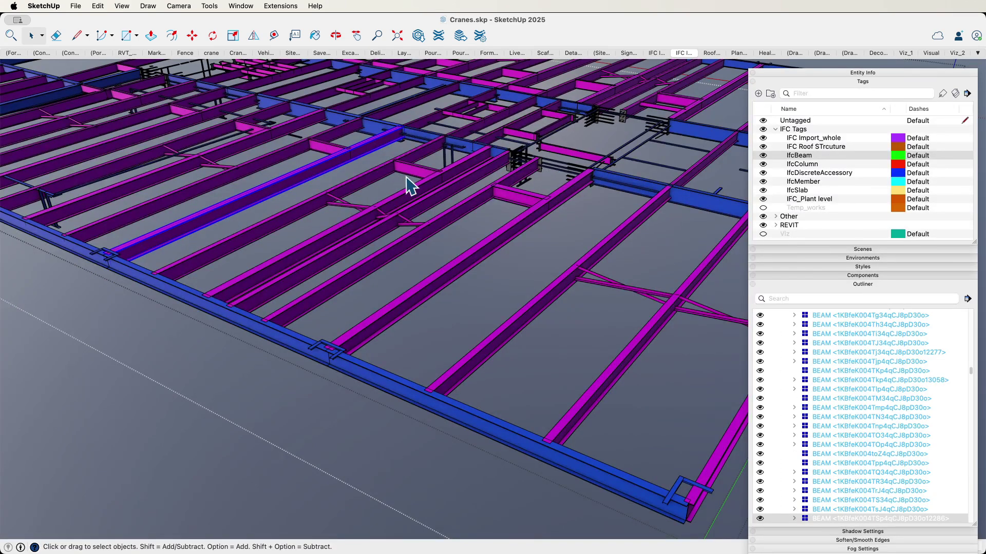
# - Open Component Options for the beam and move the dialog aside
pyautogui.click(208, 11)
pyautogui.moveTo(241, 9)
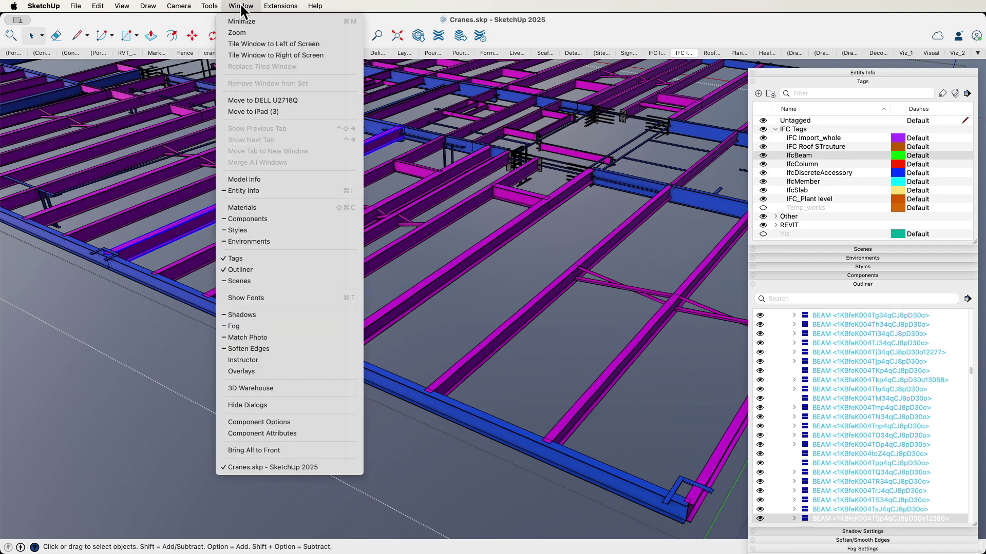
pyautogui.click(288, 423)
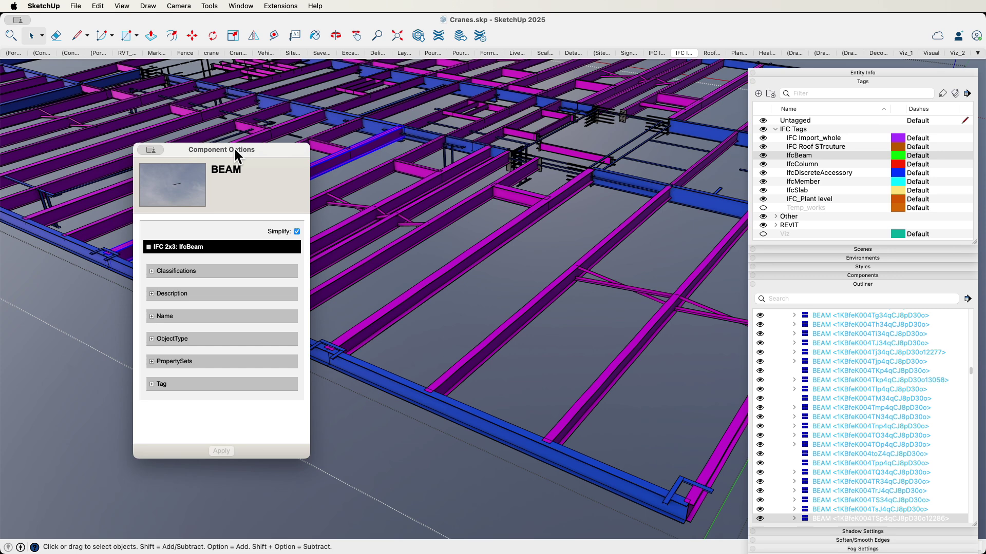
pyautogui.moveTo(233, 147); pyautogui.dragTo(570, 84)
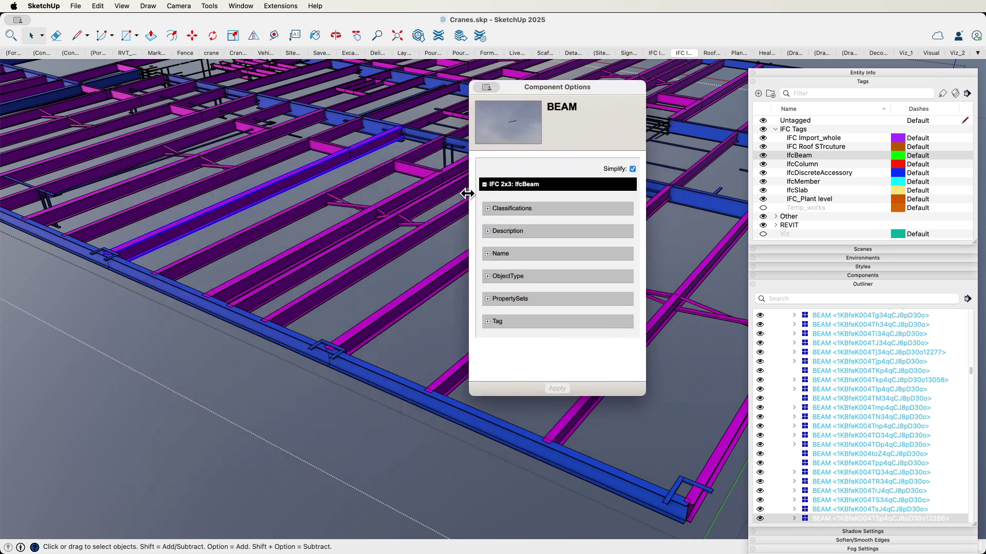
# - Expand the Tag, PropertySets, Tekla Quantity, Tekla Common and IfcMaterial sections
pyautogui.click(488, 322)
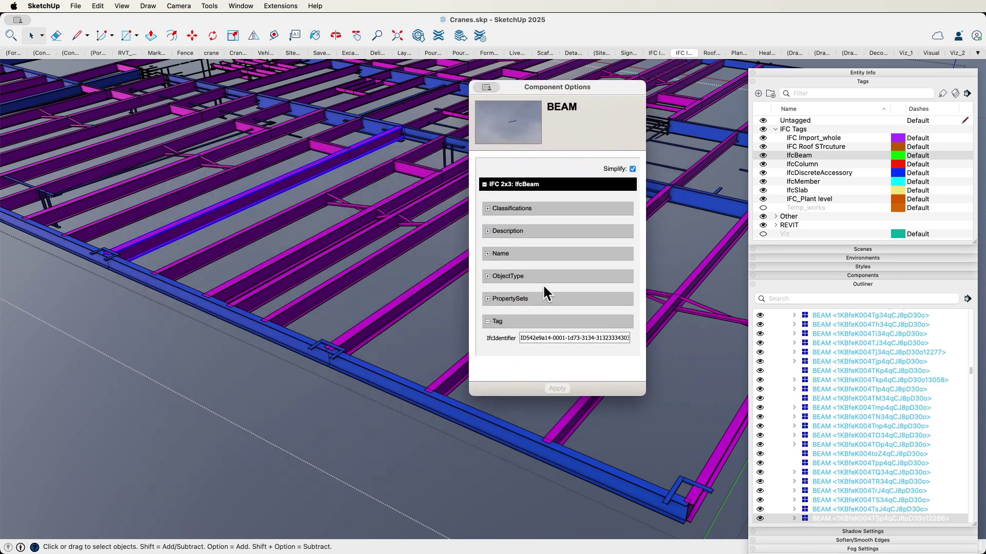
pyautogui.click(488, 299)
pyautogui.scroll(-3, 495, 352)
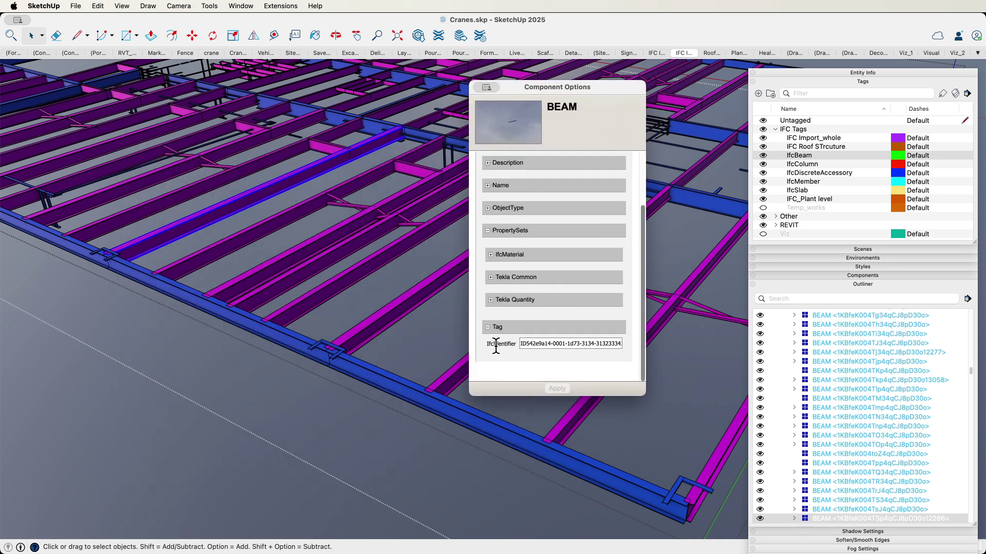
pyautogui.click(490, 300)
pyautogui.click(491, 278)
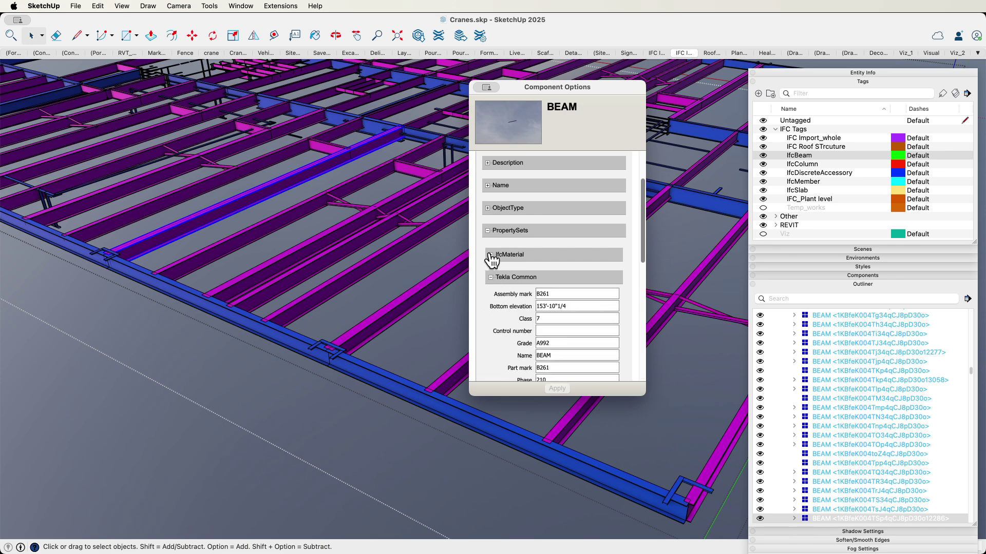
pyautogui.click(491, 254)
pyautogui.scroll(1, 537, 284)
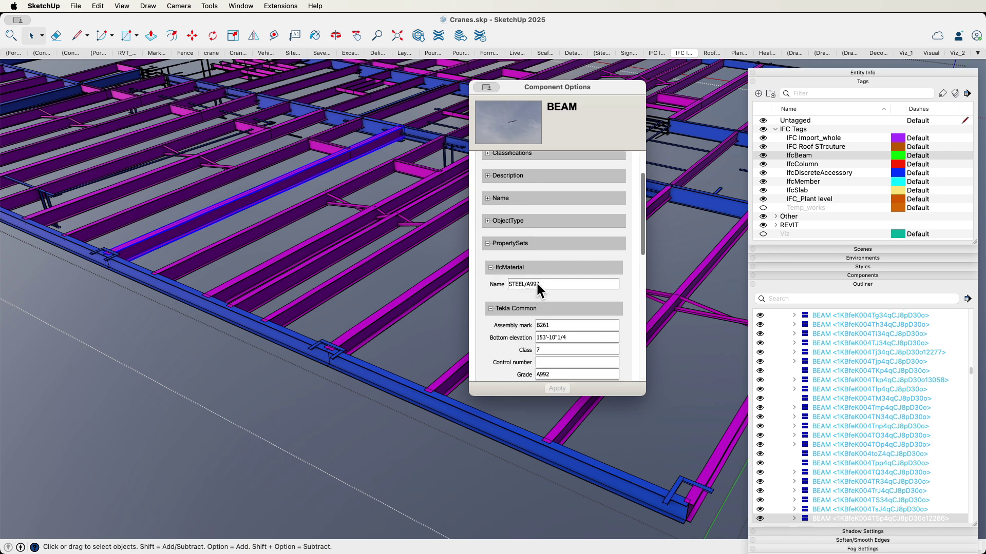
# - Expand ObjectType (W18X76), Name, Description and Classifications, and review the attributes
pyautogui.click(488, 228)
pyautogui.click(488, 205)
pyautogui.click(488, 182)
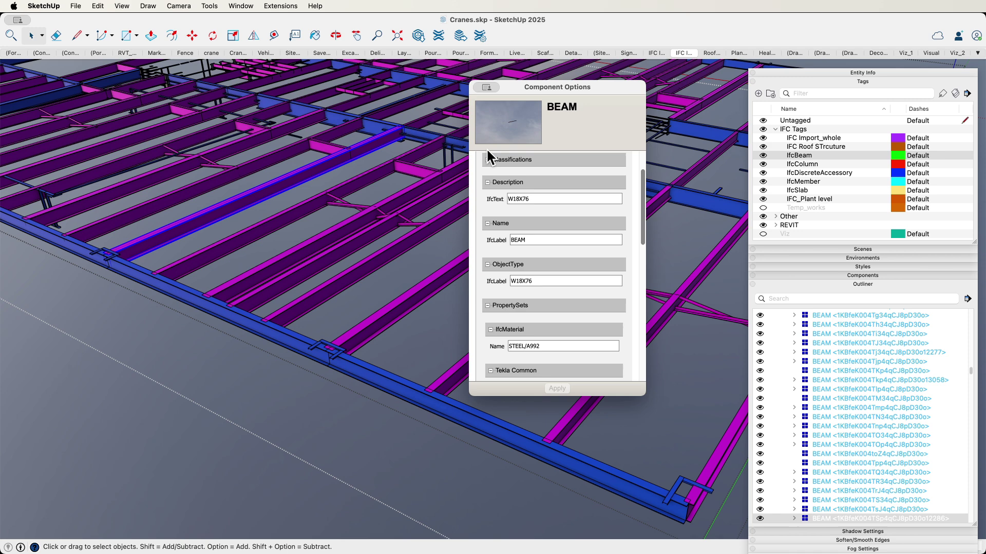
pyautogui.click(488, 160)
pyautogui.scroll(2, 579, 266)
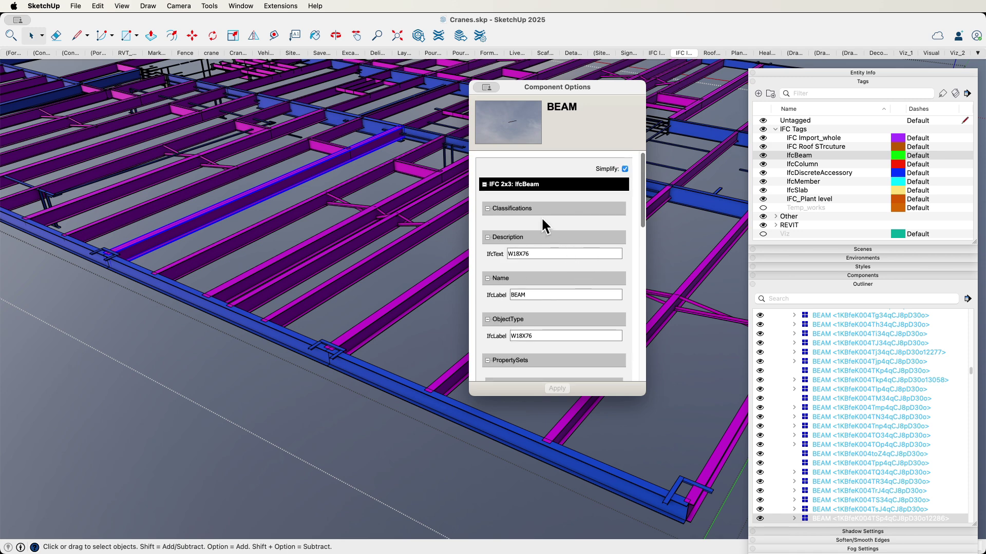
pyautogui.scroll(-5, 541, 217)
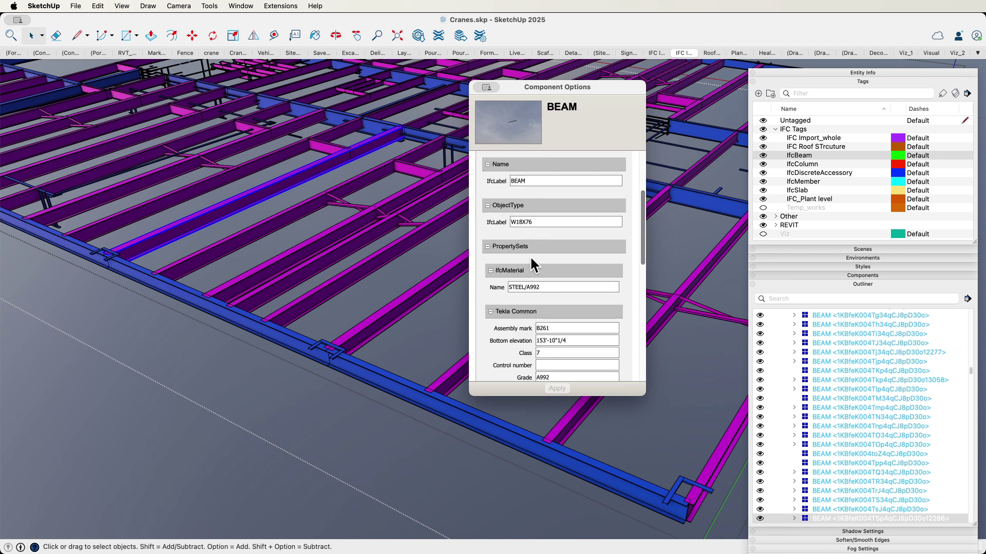
pyautogui.scroll(-3, 530, 256)
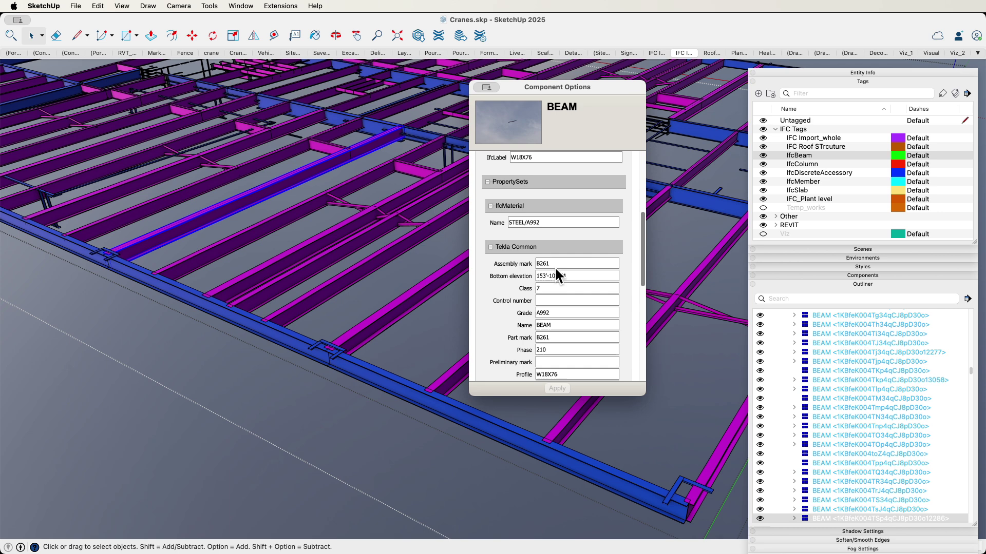
pyautogui.scroll(-1, 554, 267)
pyautogui.scroll(-3, 335, 171)
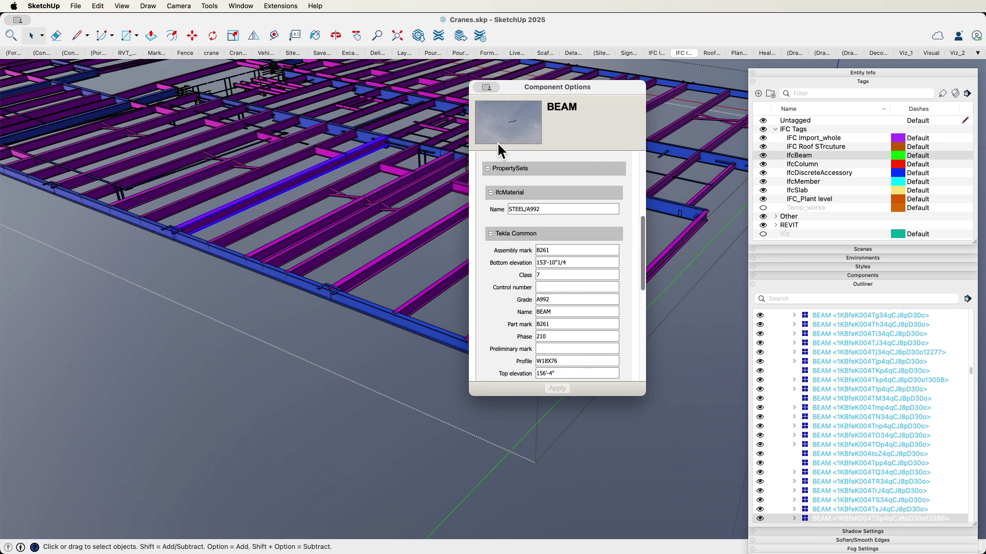
# - Close Component Options, collapse the Outliner, zoom out, and fold up the IFC Tags folder
pyautogui.click(487, 86)
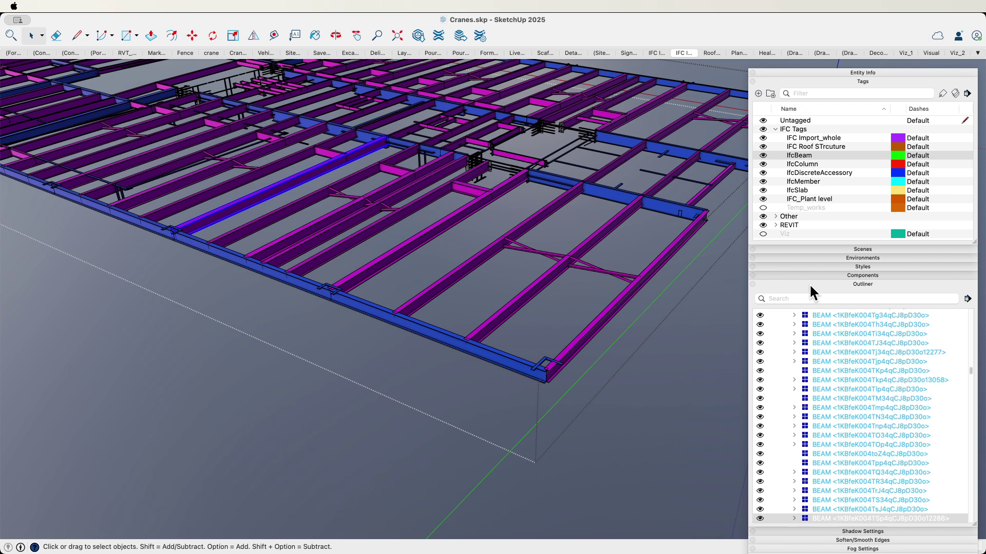
pyautogui.click(810, 284)
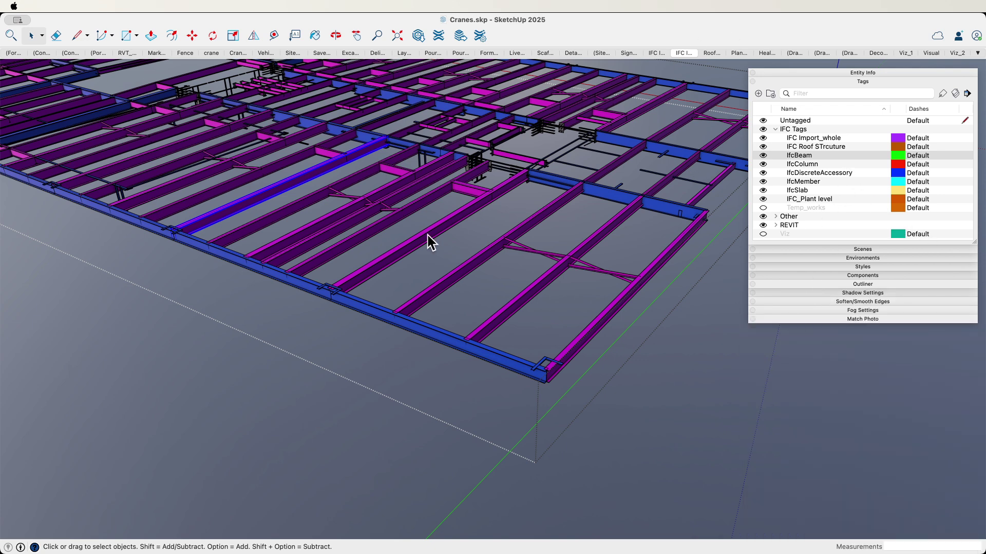
pyautogui.scroll(-2, 527, 438)
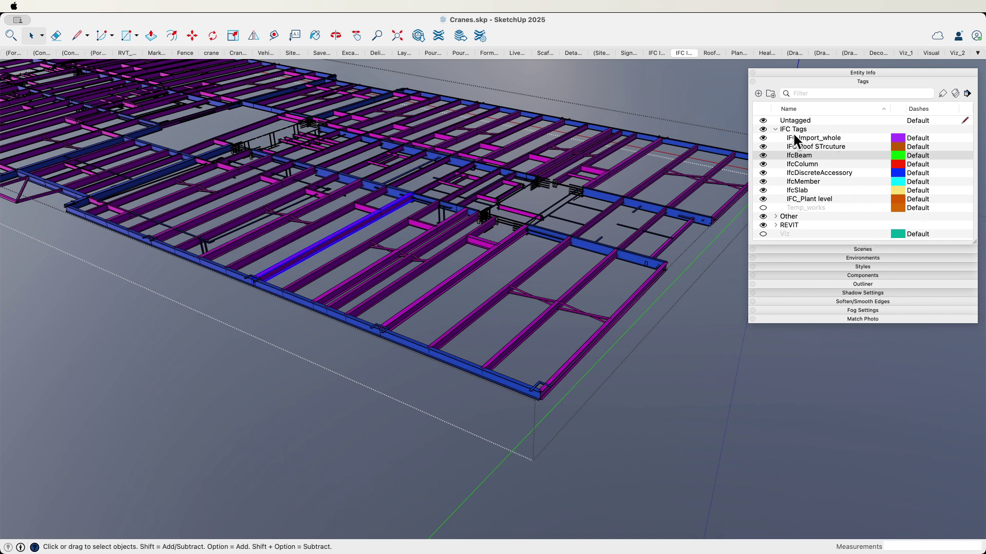
pyautogui.click(776, 128)
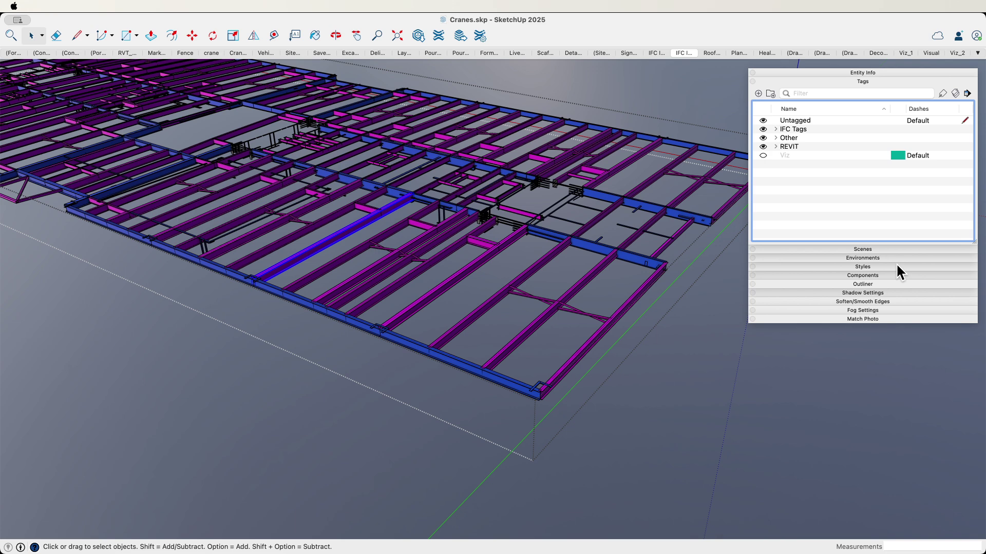
# - Expand the Scenes panel and right-click the IFC Imported scene without choosing an action
pyautogui.click(864, 250)
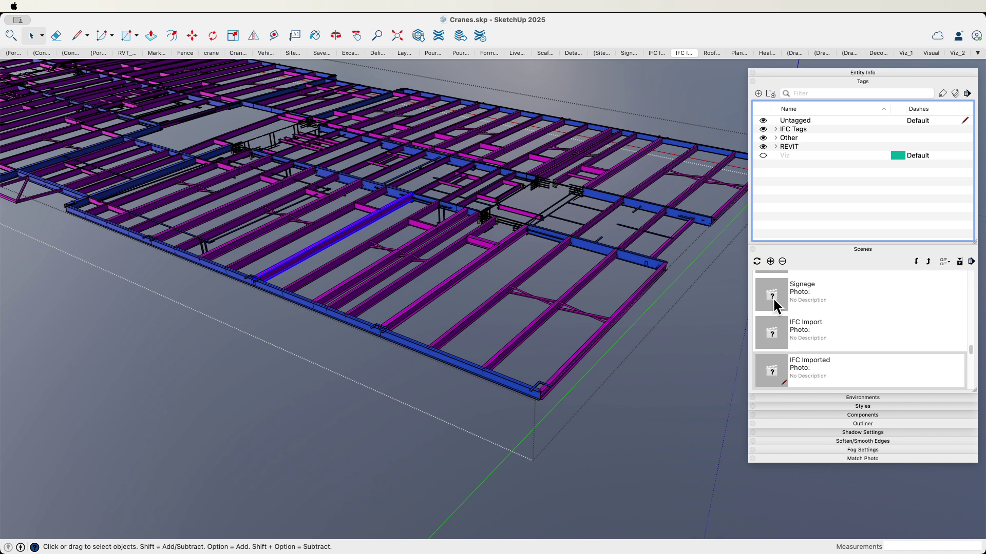
pyautogui.rightClick(774, 374)
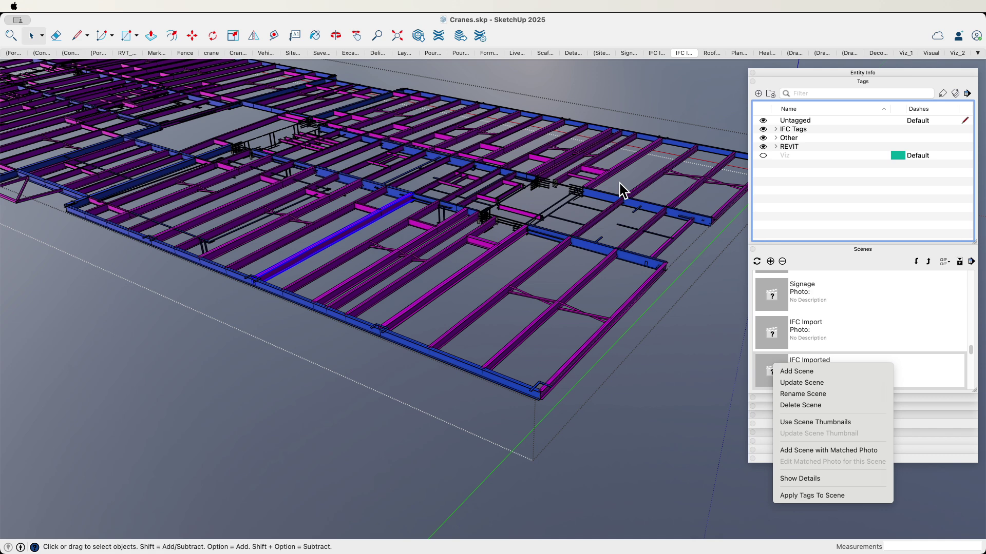
pyautogui.click(713, 313)
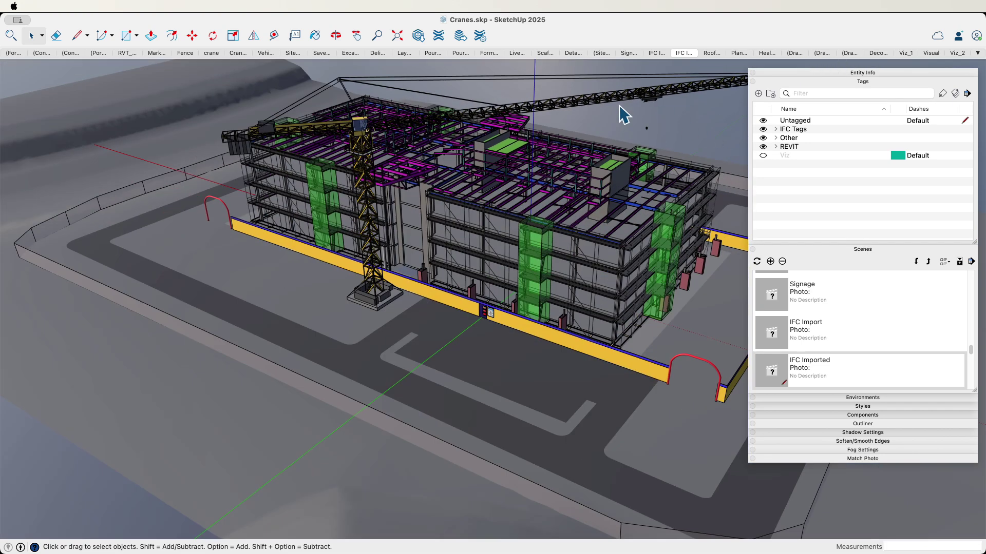
# - Collapse the Tags and Scenes lists and select the tower crane in the site model
pyautogui.click(827, 81)
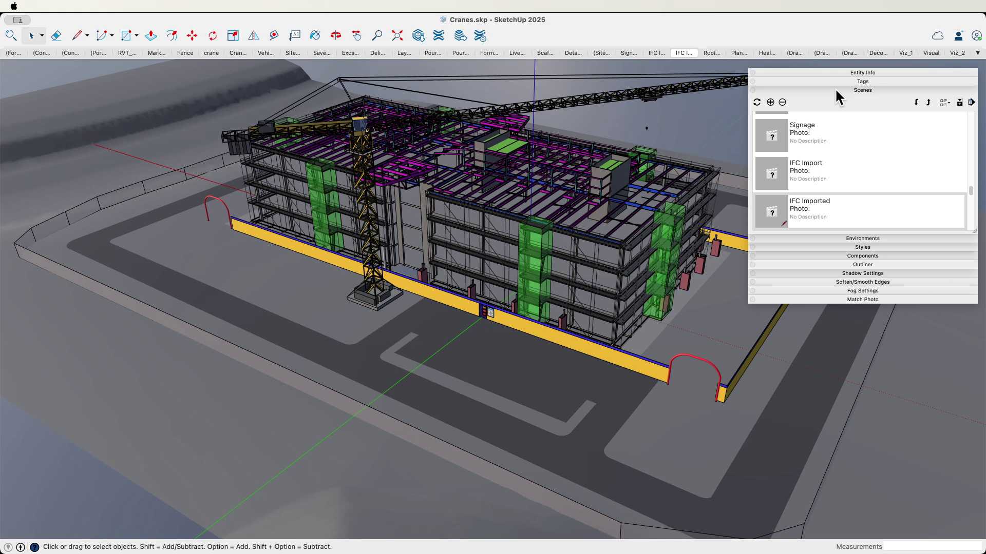
pyautogui.click(835, 88)
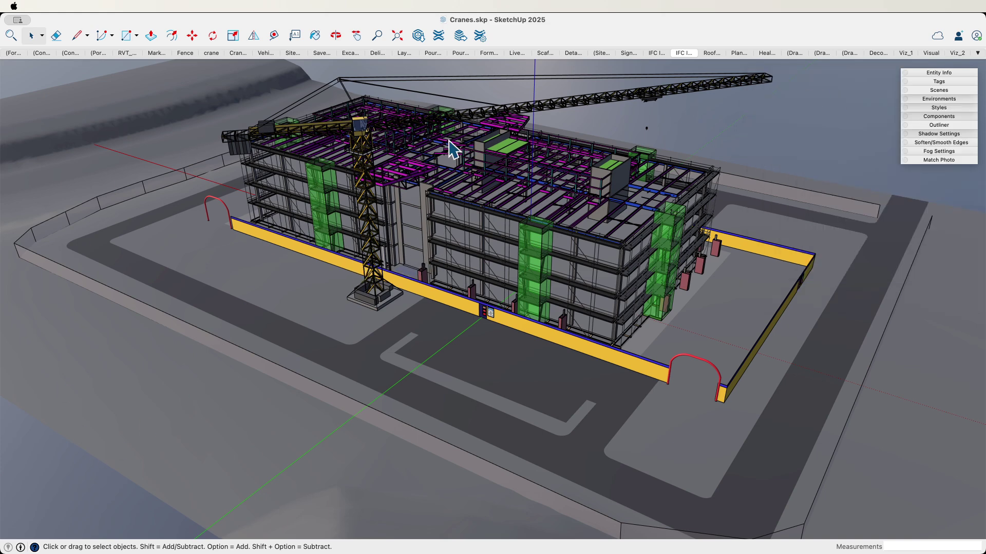
pyautogui.scroll(-3, 281, 349)
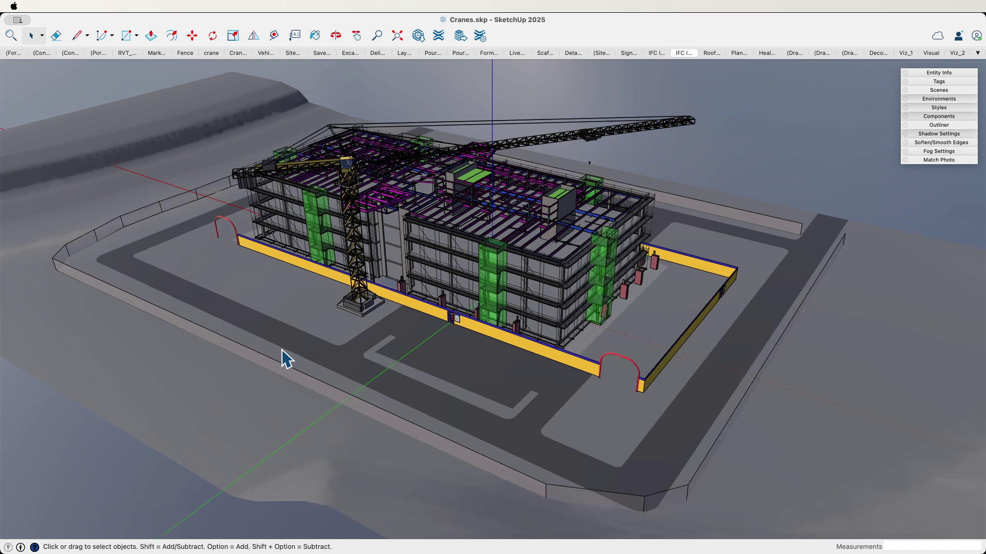
pyautogui.scroll(3, 422, 326)
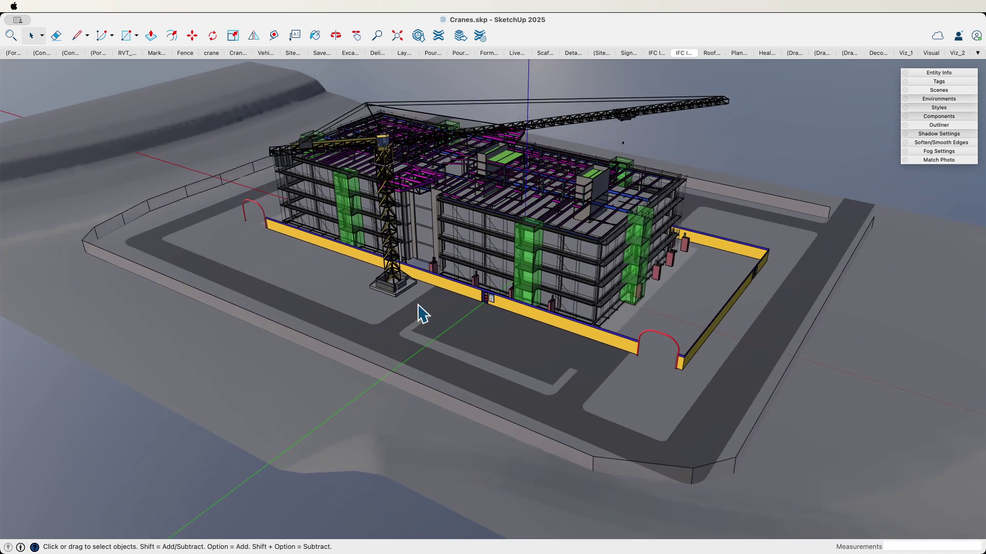
pyautogui.click(411, 307)
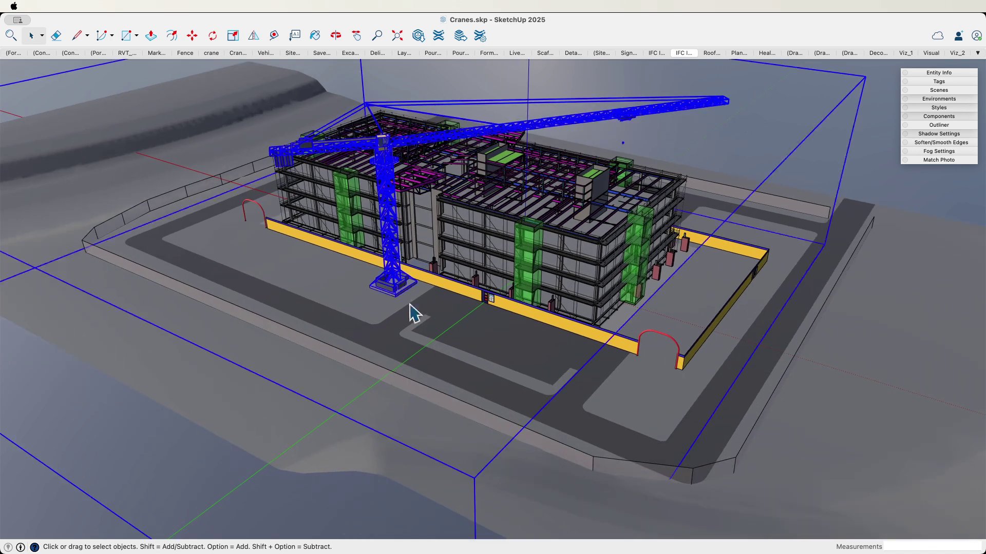
# - Save the tower crane component out to Trimble Connect, overwriting the existing Cranes.skp
pyautogui.doubleClick(392, 240)
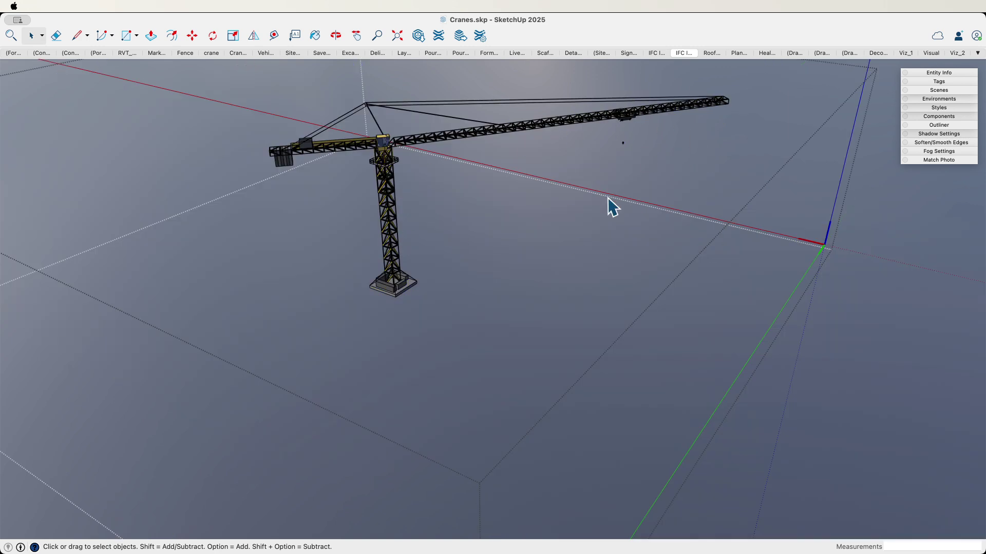
pyautogui.click(873, 214)
pyautogui.rightClick(385, 179)
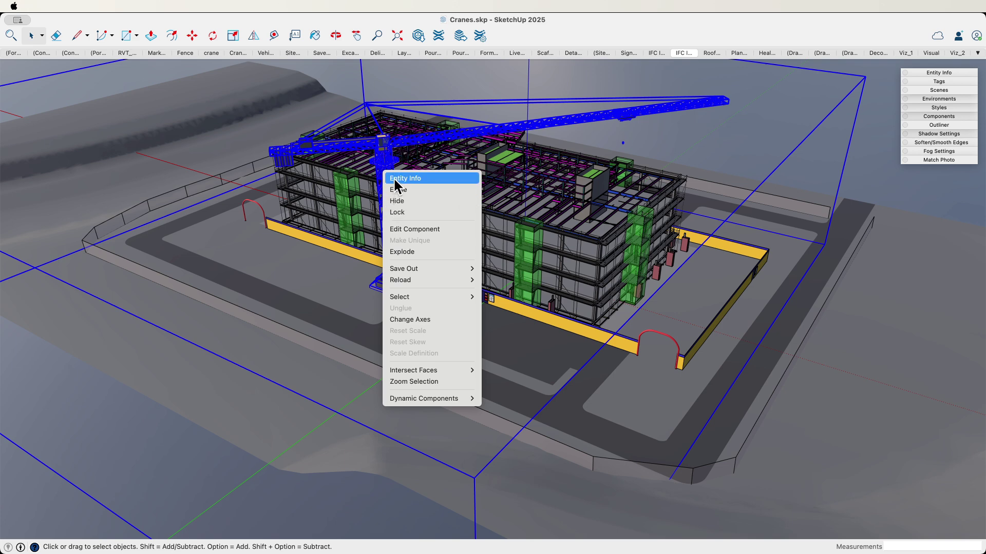
pyautogui.moveTo(398, 268)
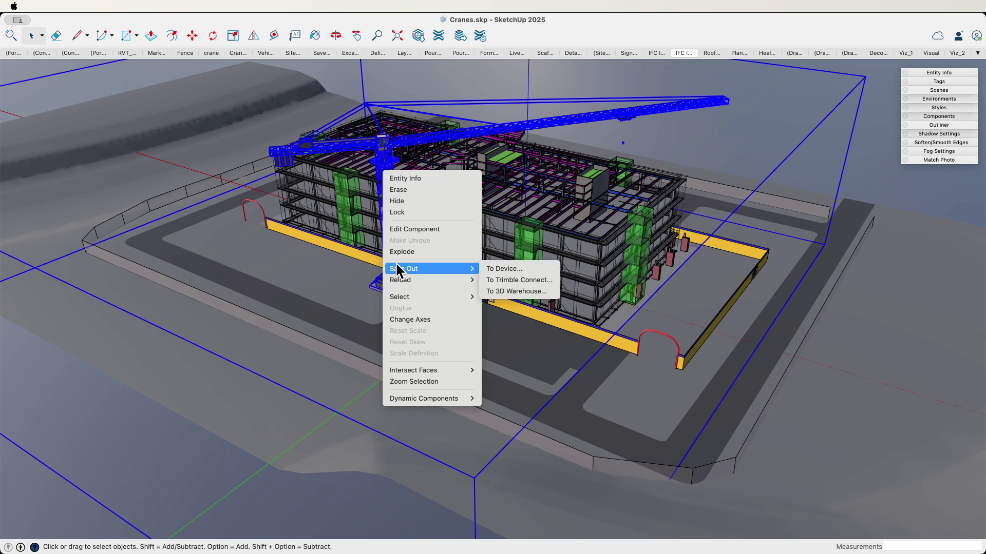
pyautogui.click(524, 280)
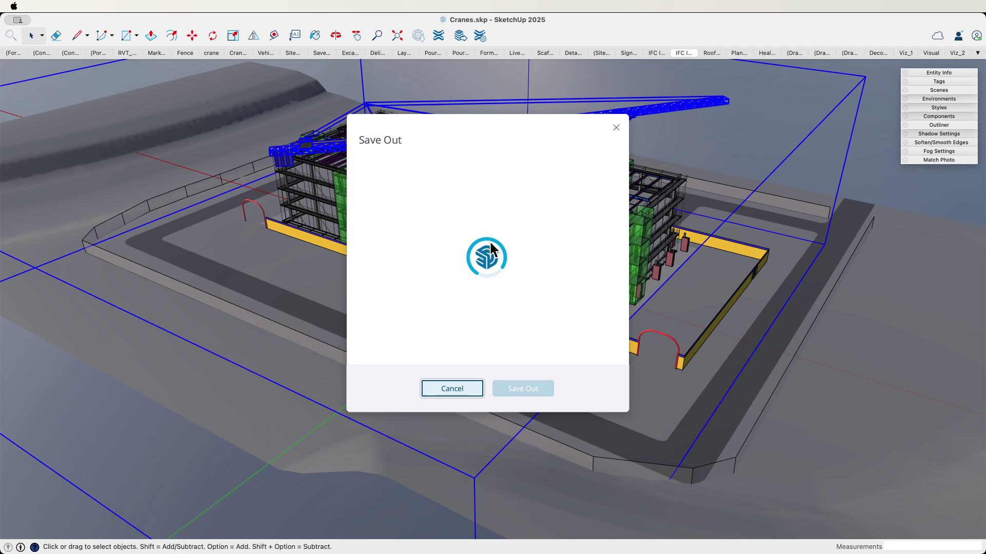
pyautogui.click(389, 242)
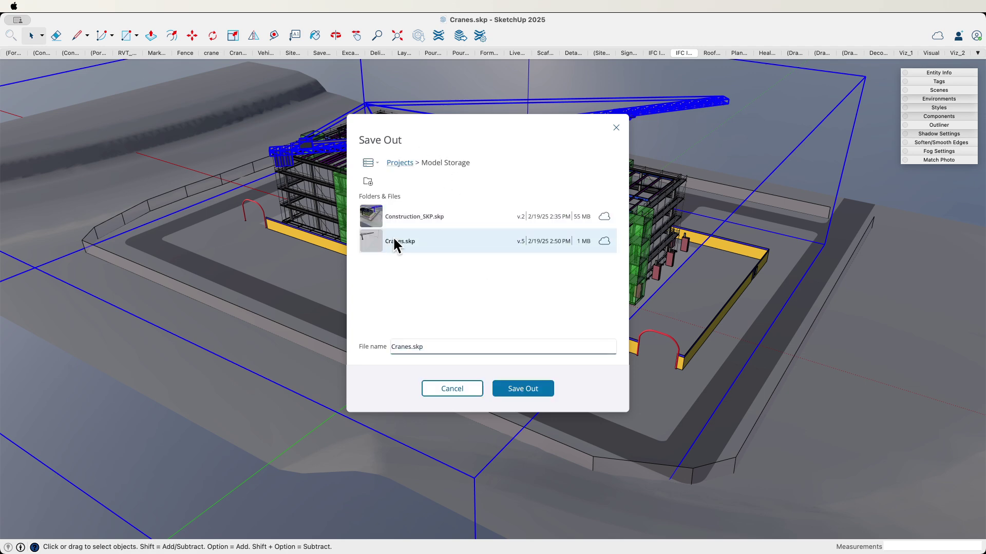
pyautogui.click(523, 389)
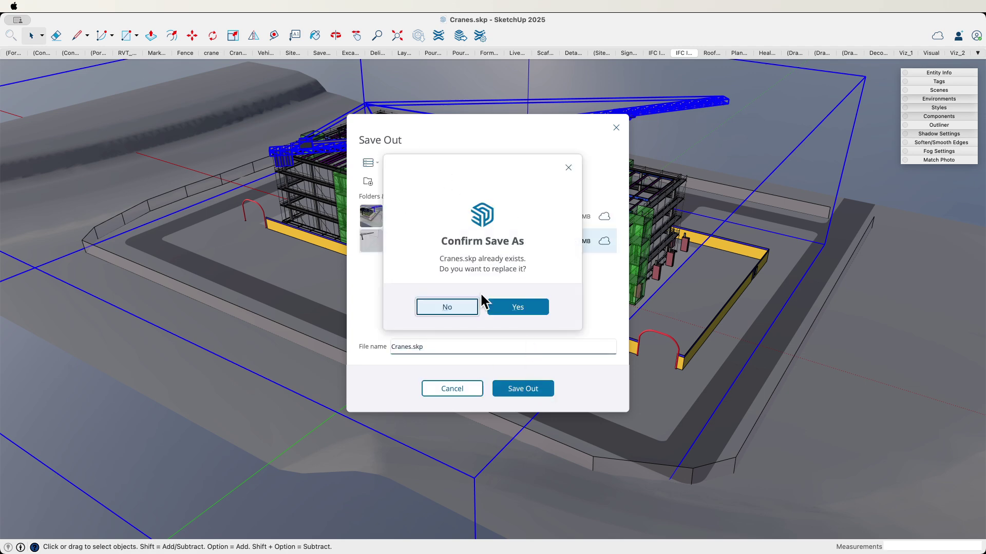
pyautogui.click(509, 308)
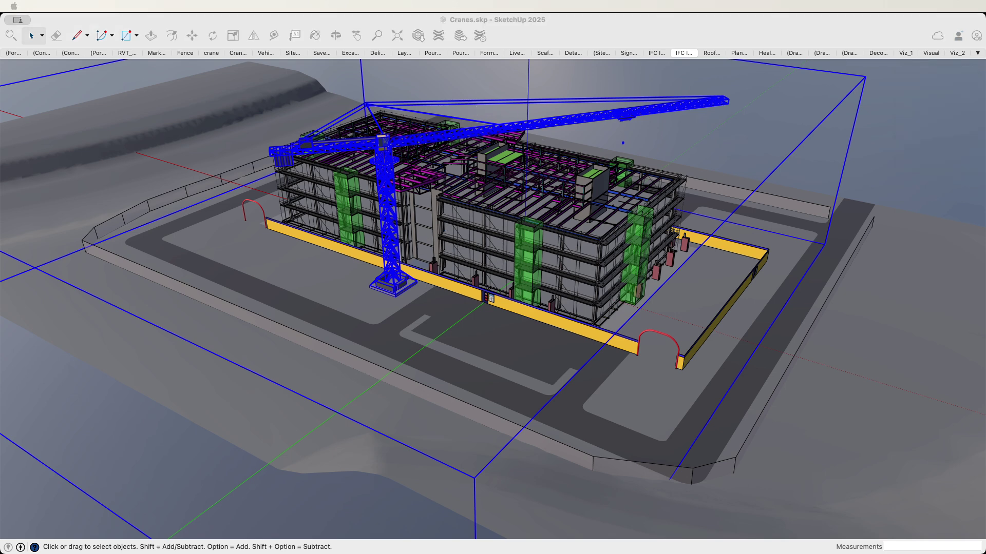
pyautogui.click(567, 18)
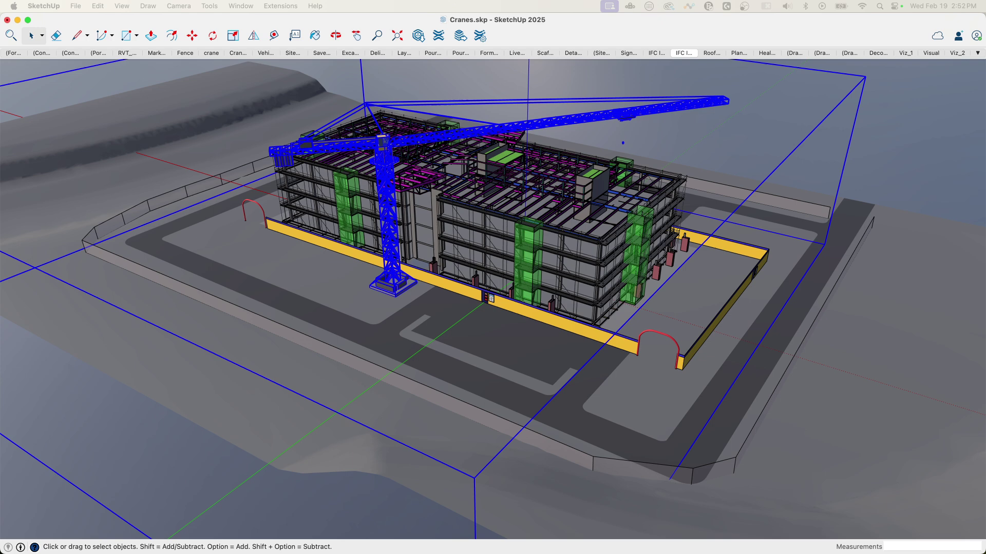
pyautogui.press('super+Tab')
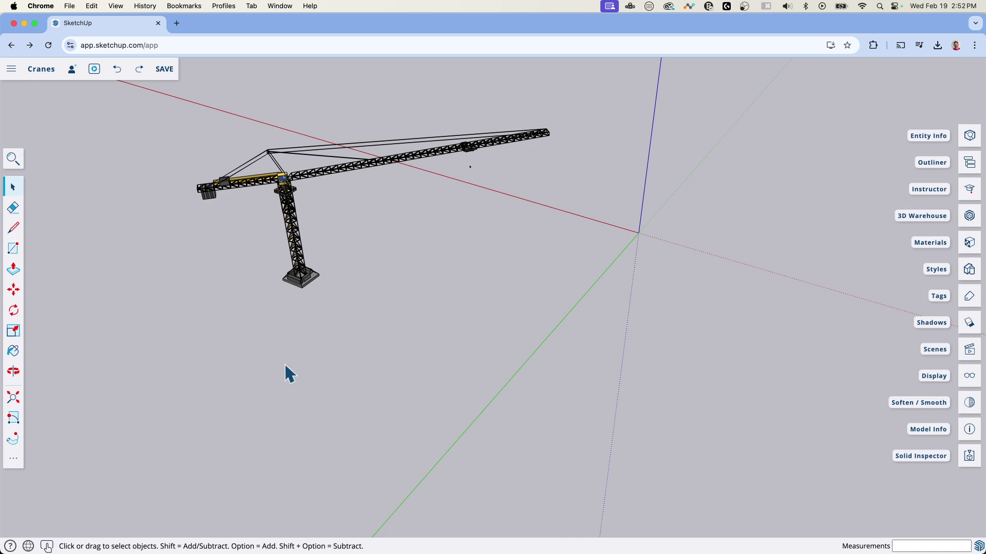
# - Paste three cement trucks beside the crane in the web Cranes model and save it
pyautogui.click(301, 174)
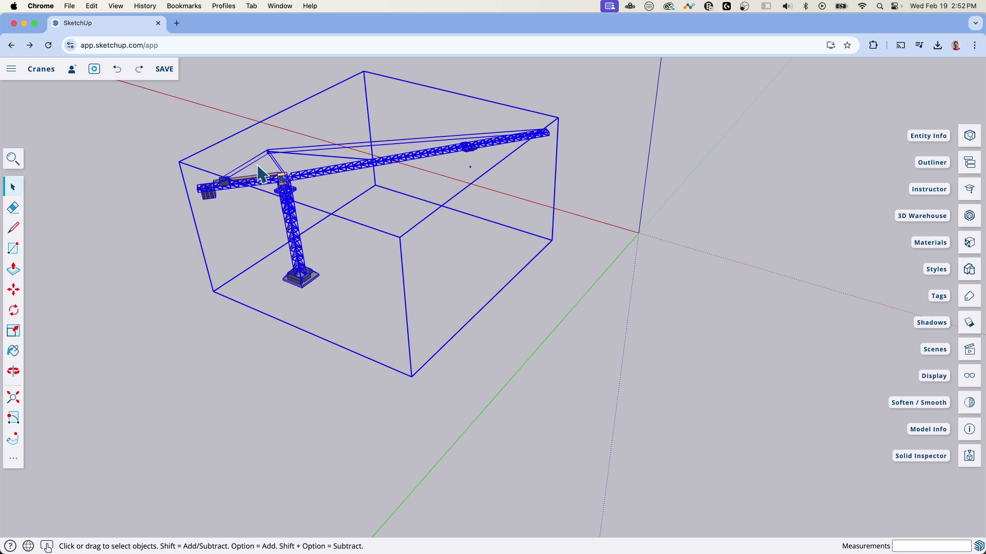
pyautogui.click(116, 185)
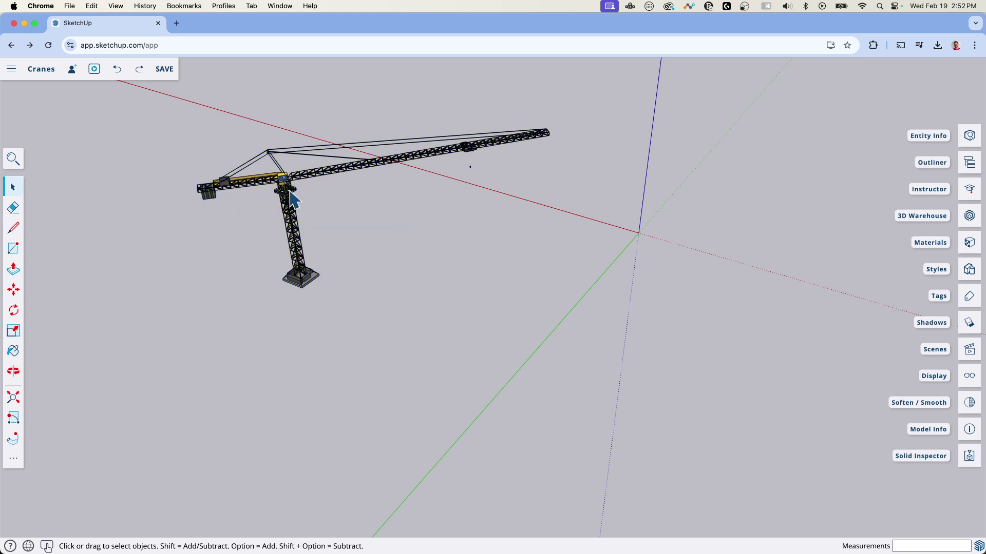
pyautogui.press('super+v')
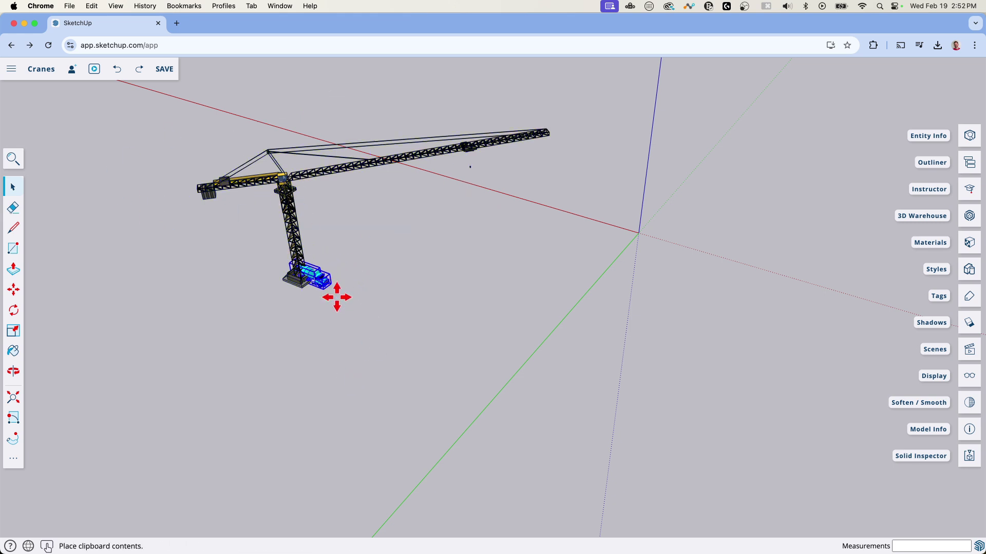
pyautogui.click(378, 305)
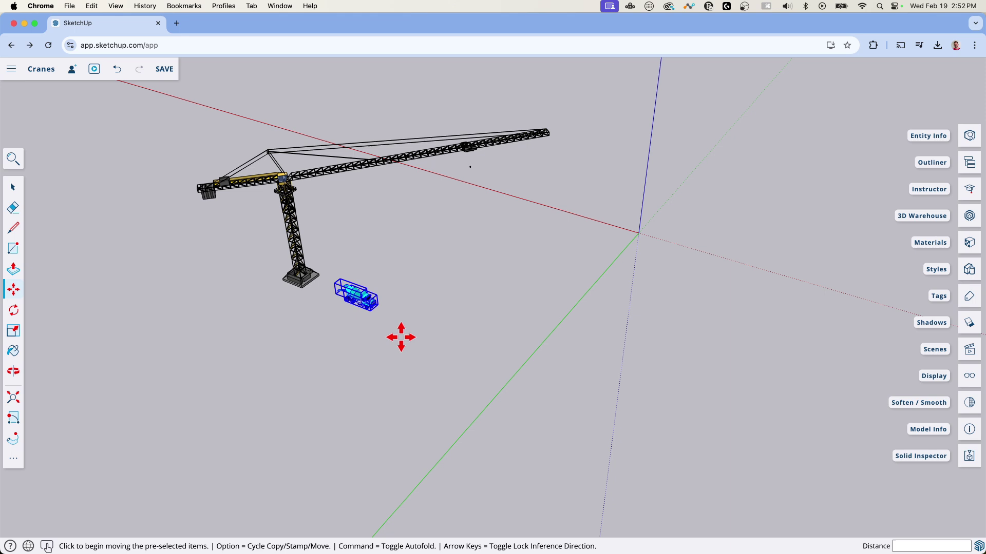
pyautogui.press('super+v')
pyautogui.click(426, 327)
pyautogui.press('super+v')
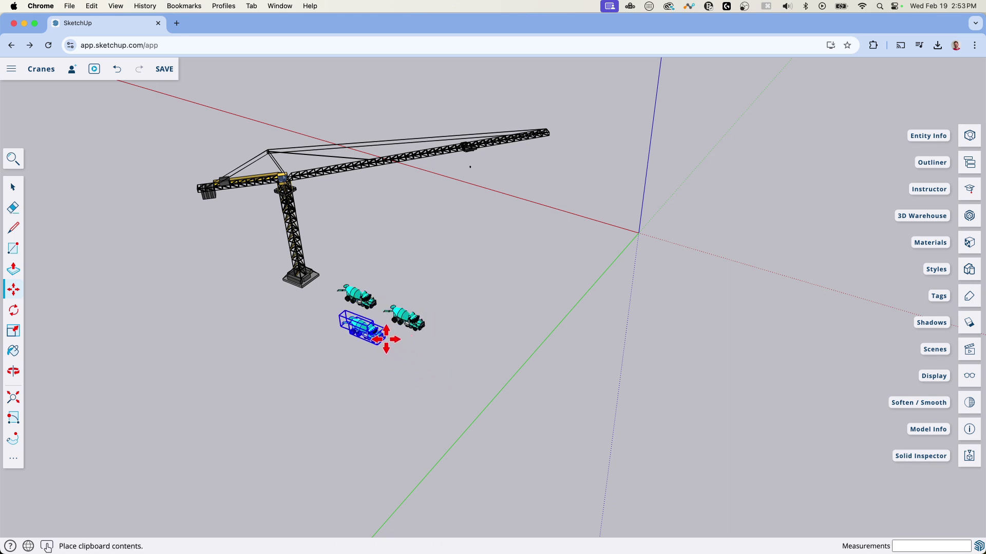
pyautogui.click(382, 336)
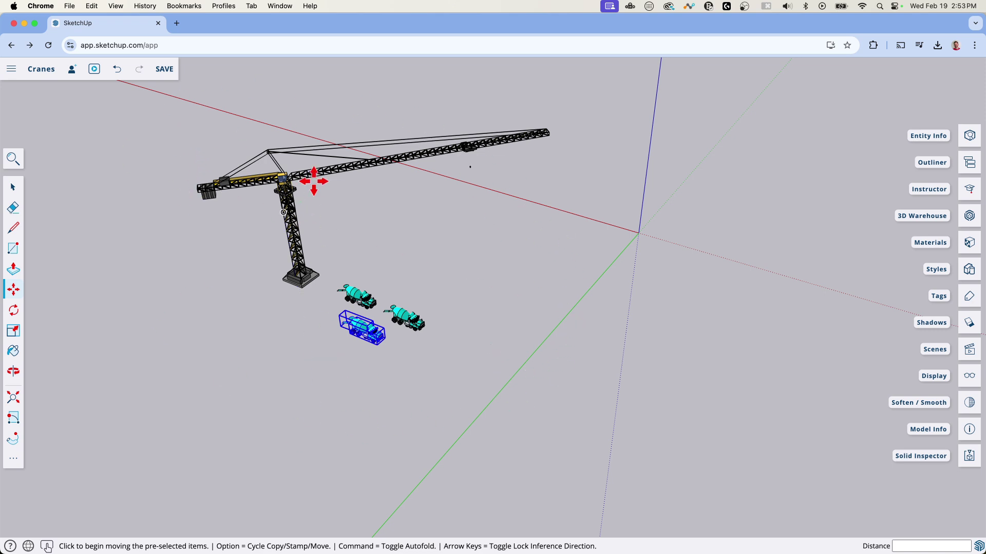
pyautogui.click(165, 73)
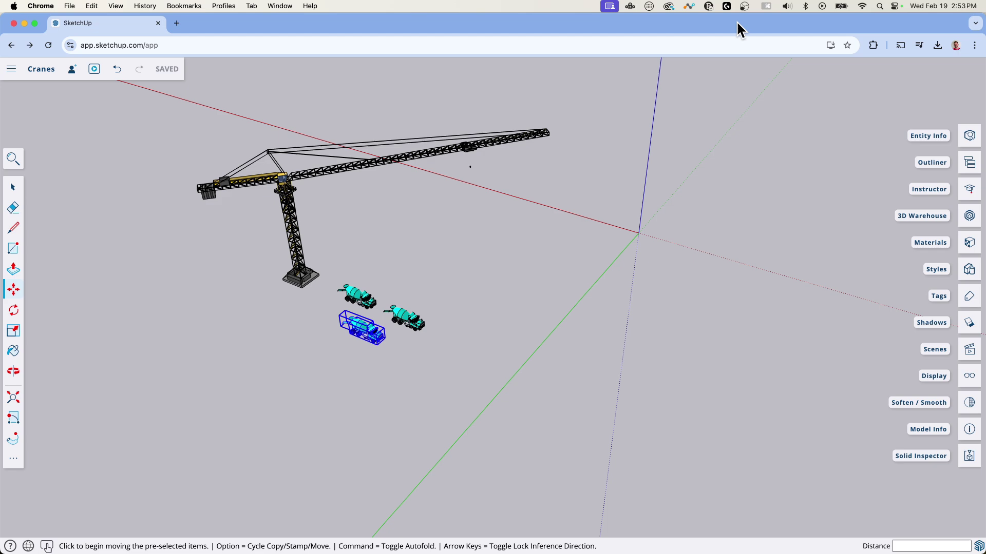
pyautogui.press('super+Tab')
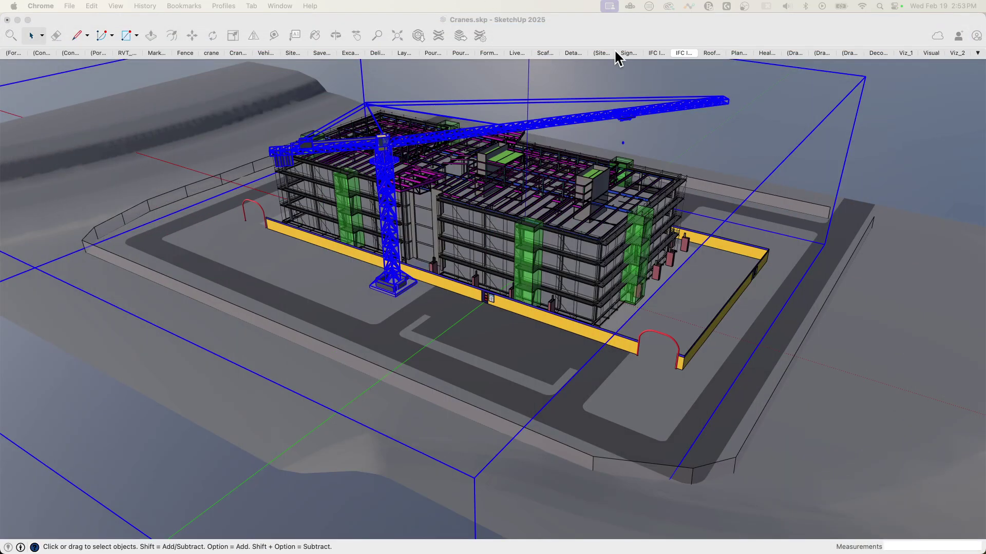
# - Reload the crane component from Trimble Connect with the updated Cranes.skp, bringing in three cement trucks
pyautogui.click(590, 32)
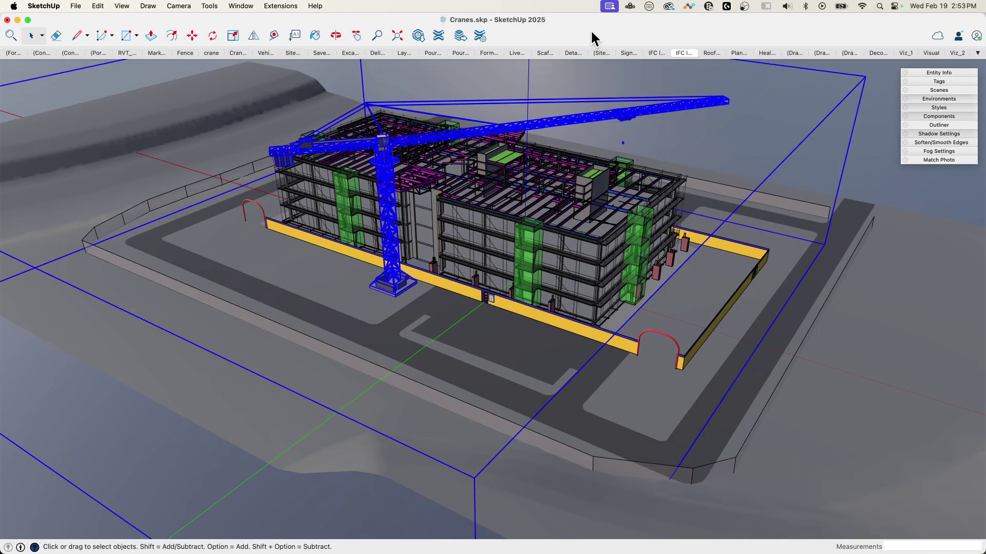
pyautogui.rightClick(389, 183)
pyautogui.moveTo(399, 291)
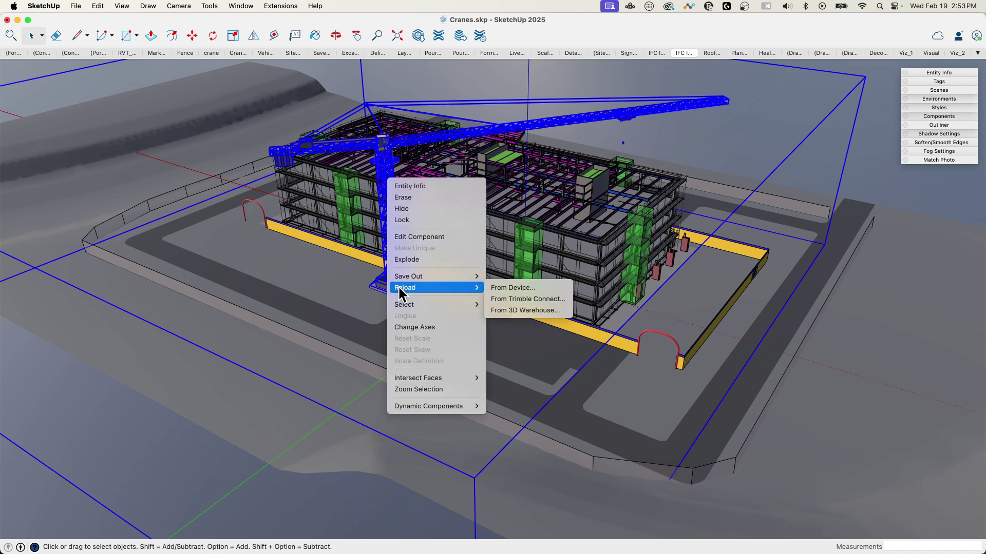
pyautogui.click(525, 299)
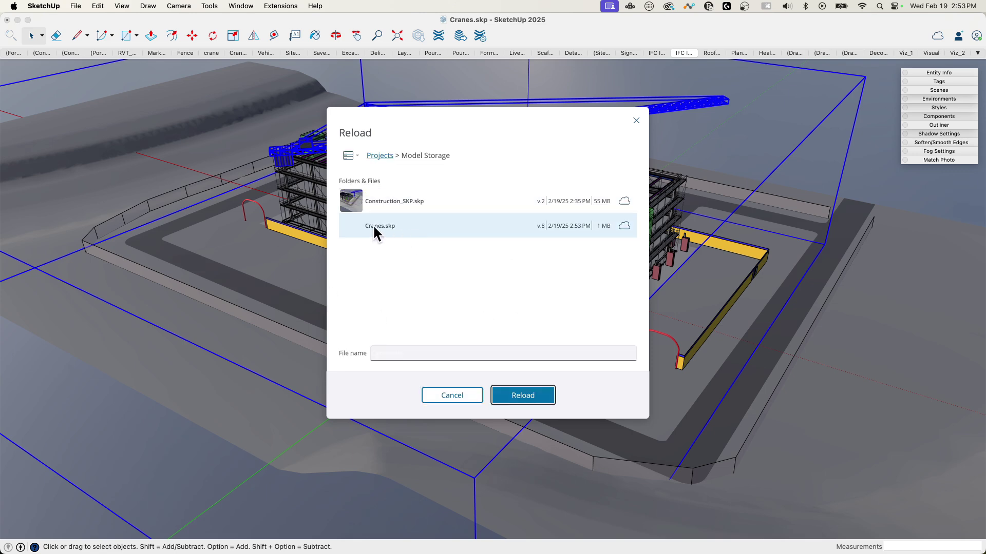
pyautogui.click(369, 225)
pyautogui.click(522, 395)
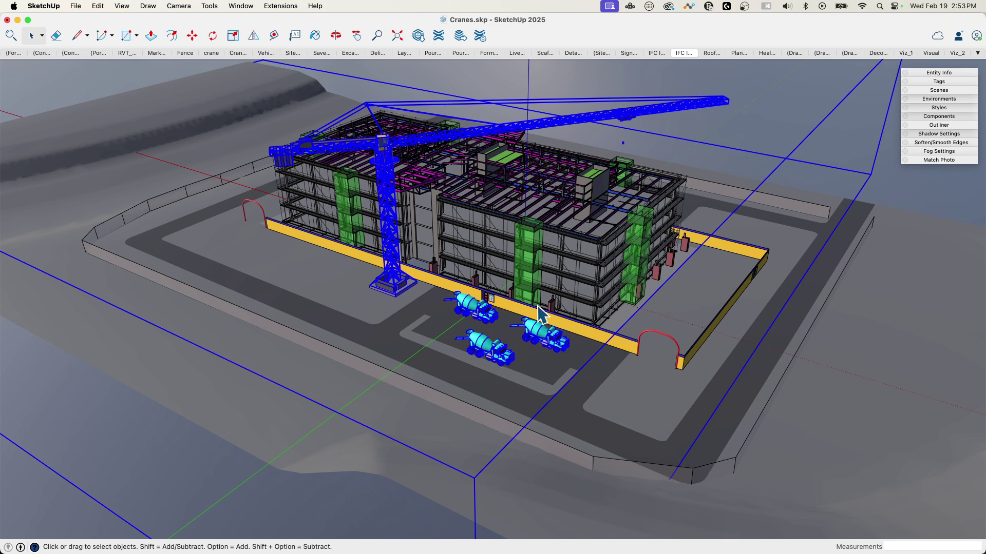
# - Clear the selection, then zoom and orbit around the crane and the three cement trucks
pyautogui.click(770, 107)
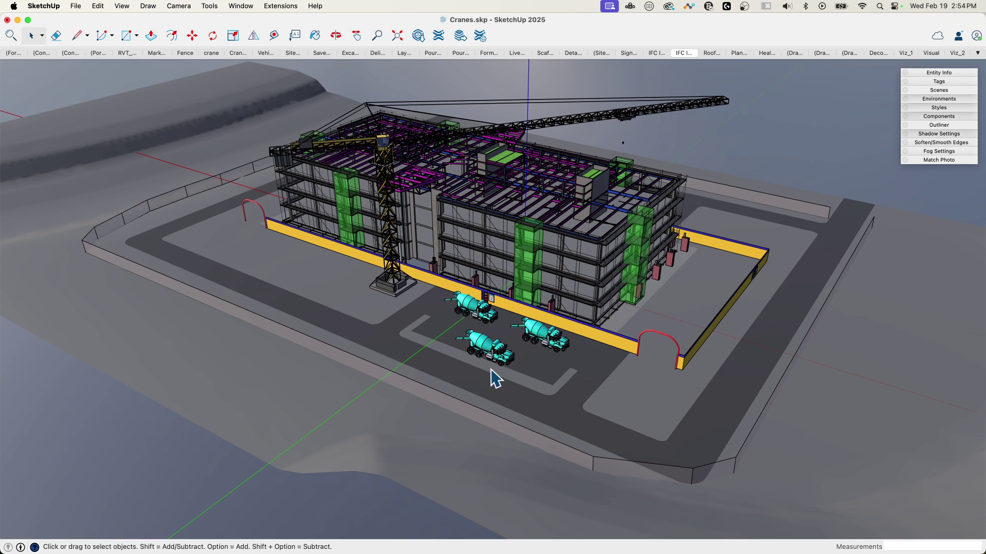
pyautogui.scroll(2, 494, 384)
pyautogui.scroll(2, 493, 384)
pyautogui.scroll(2, 504, 355)
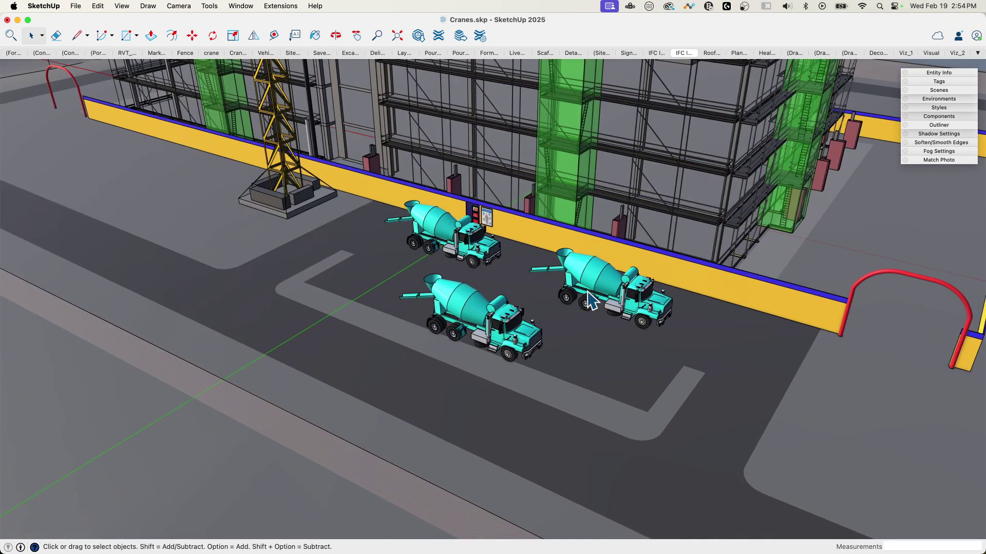
pyautogui.scroll(-1, 439, 343)
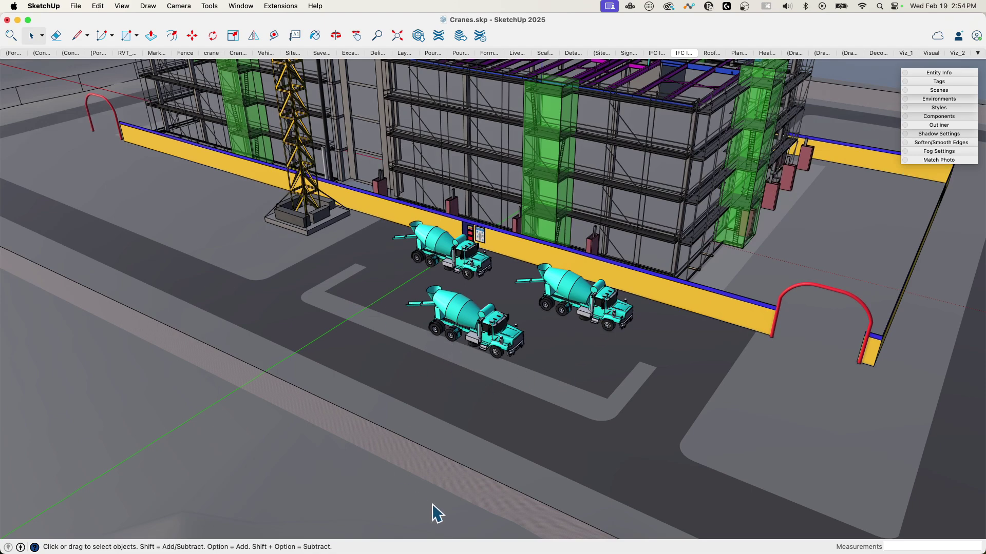
pyautogui.scroll(-4, 431, 456)
pyautogui.scroll(-4, 420, 428)
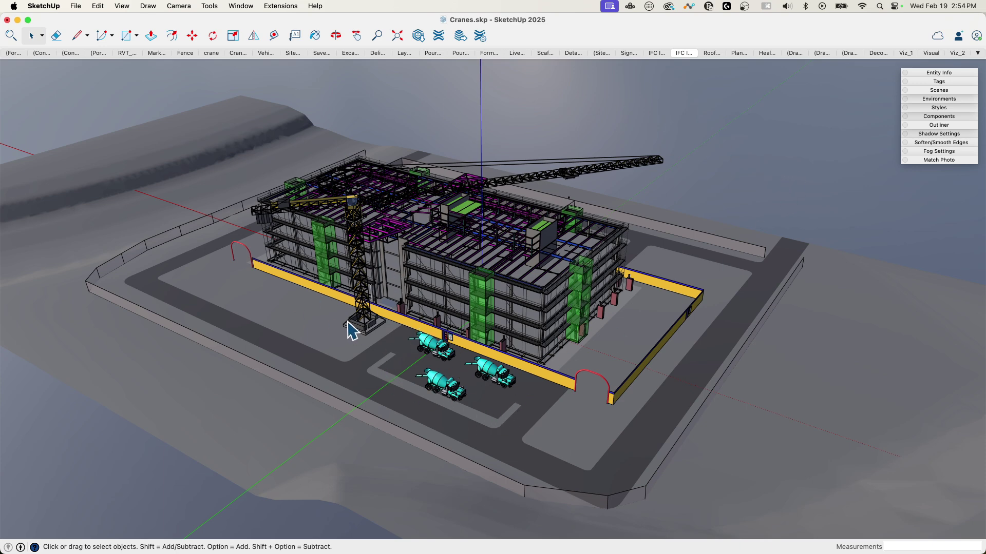
pyautogui.moveTo(550, 93); pyautogui.dragTo(509, 170, button='middle')
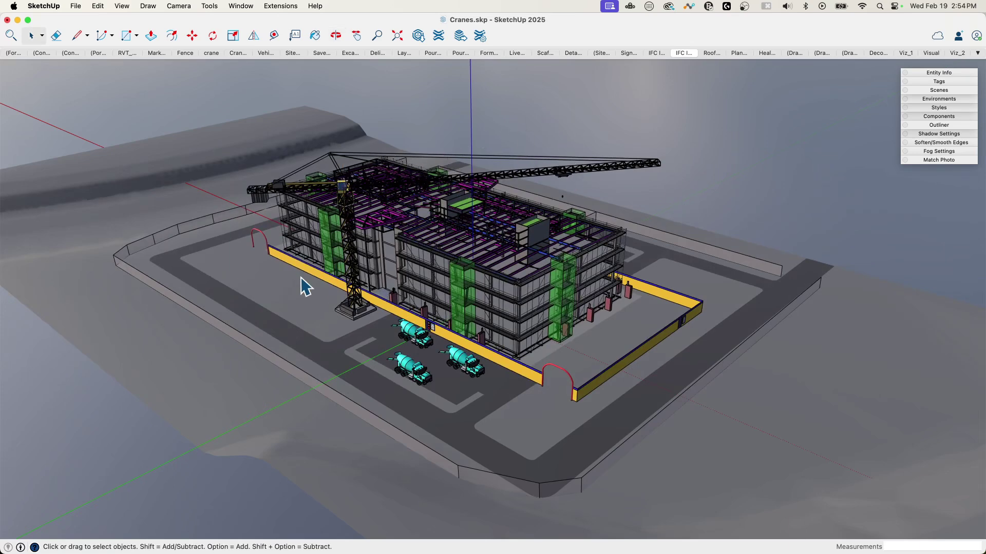
pyautogui.moveTo(305, 279); pyautogui.dragTo(382, 263, button='middle')
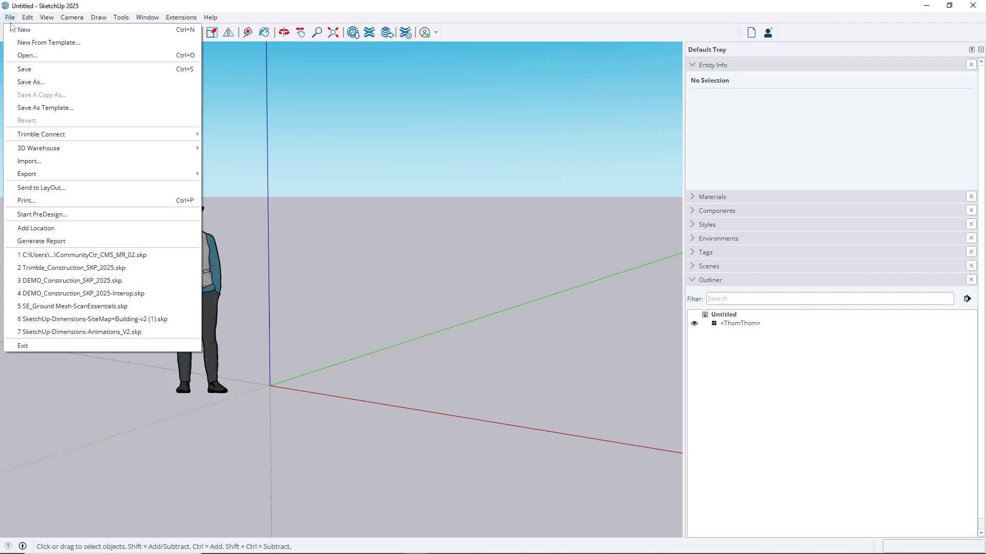
# - Import Trimble_site_Updated.rvt from Downloads > _model using the Revit File (*.rvt) type
pyautogui.click(84, 161)
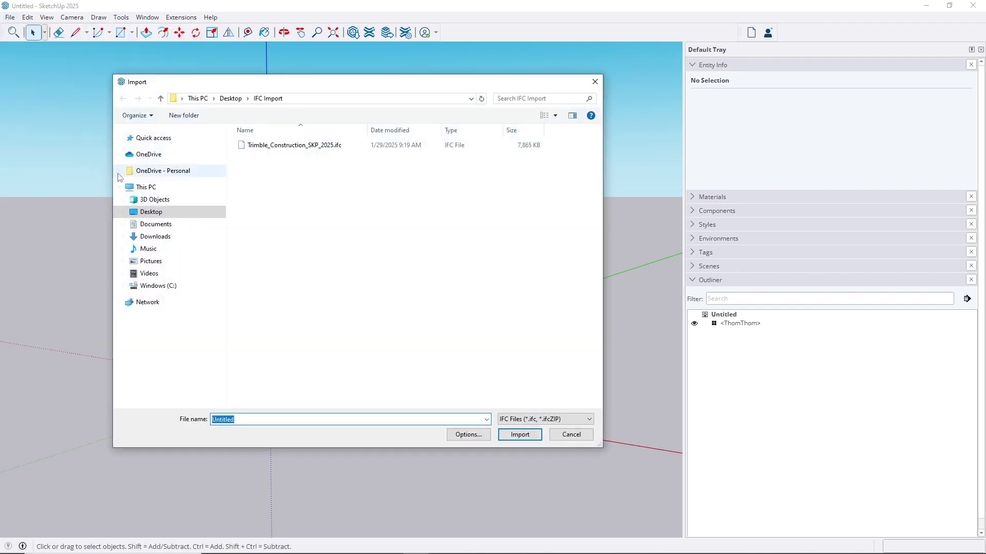
pyautogui.click(534, 419)
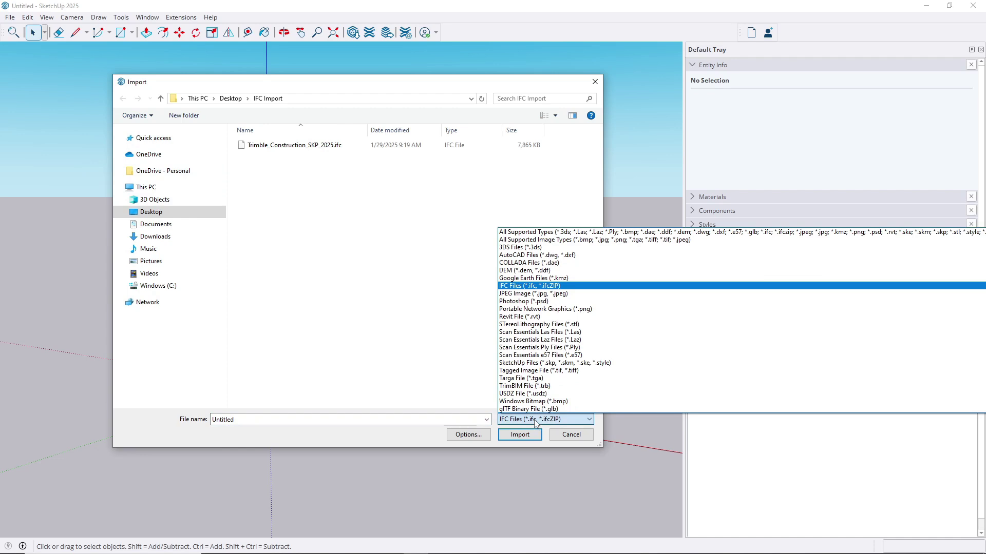
pyautogui.click(534, 317)
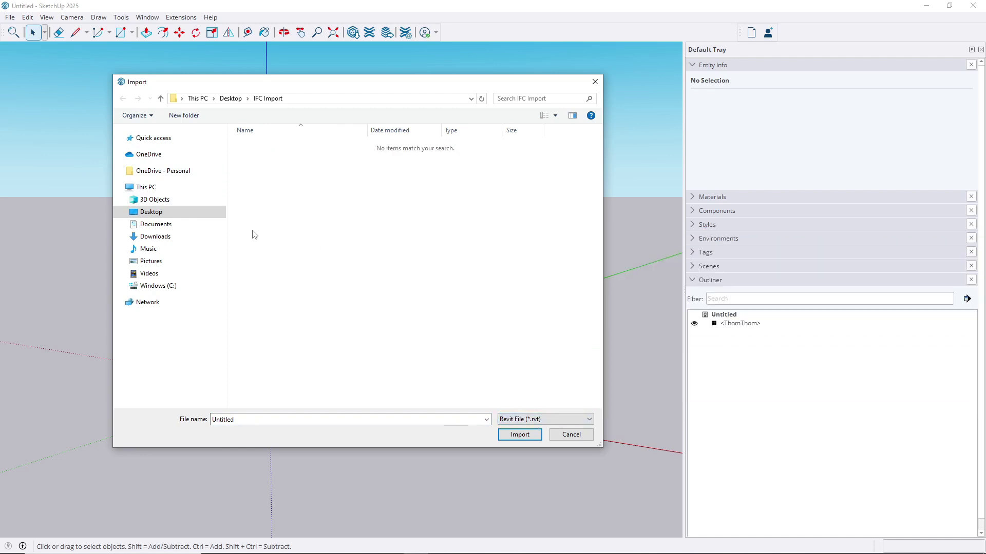
pyautogui.click(182, 237)
pyautogui.doubleClick(258, 160)
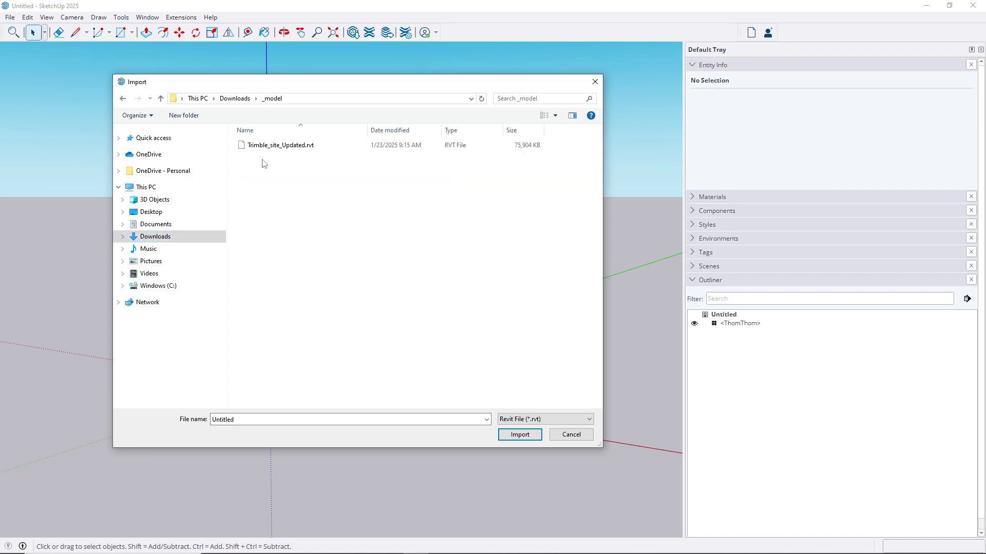
pyautogui.click(323, 147)
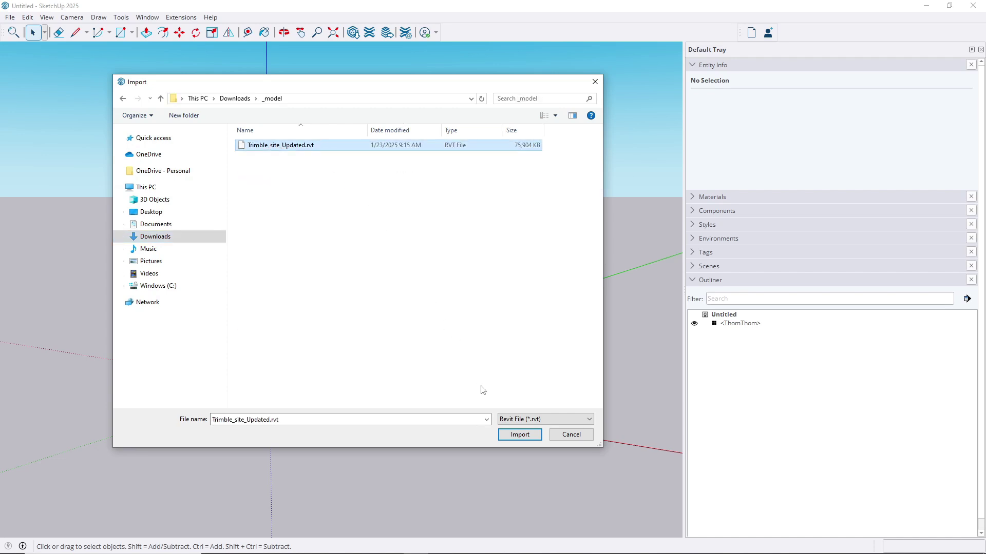
pyautogui.click(519, 435)
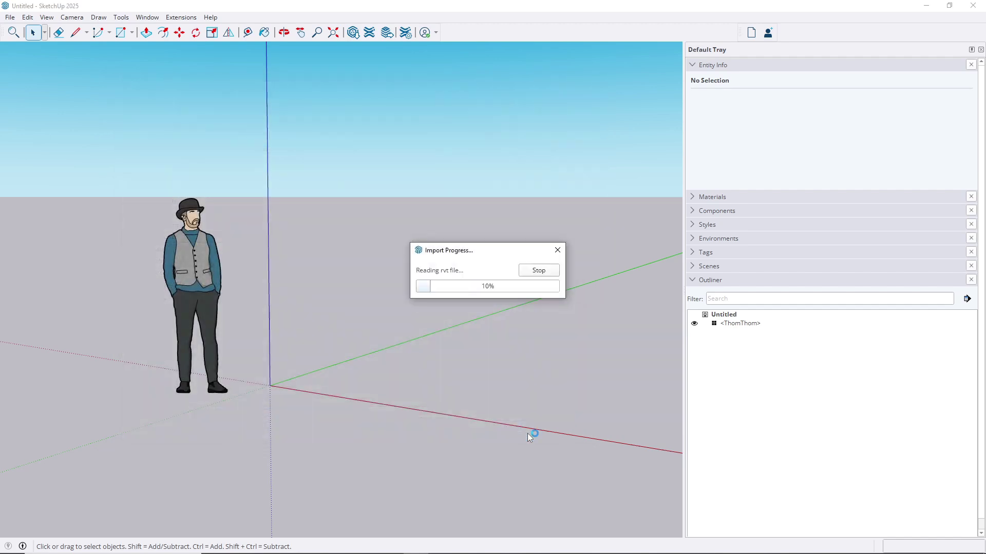
# - Confirm the Revit 3D view import, dismiss the results, and expand Trimble_site_Updated.rvt in the Outliner
pyautogui.click(536, 374)
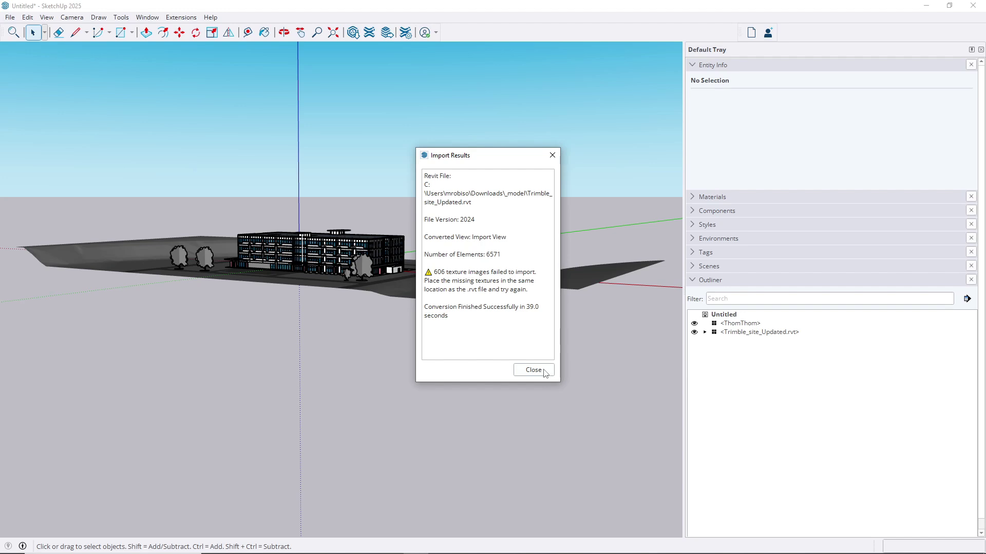
pyautogui.click(545, 372)
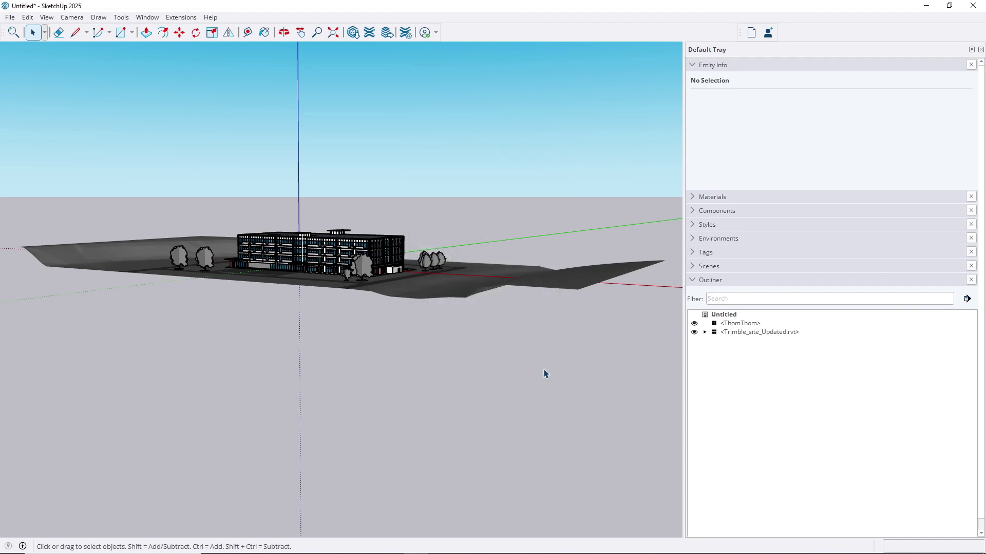
pyautogui.click(705, 332)
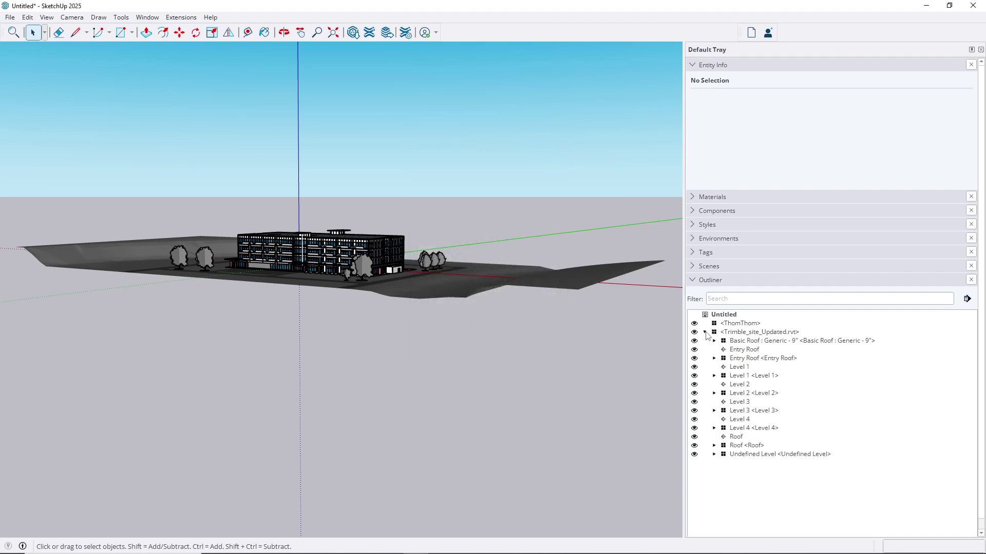
# - Expand the Tags panel, collapse Entity Info, and enlarge the Tags list to show every tag
pyautogui.click(693, 253)
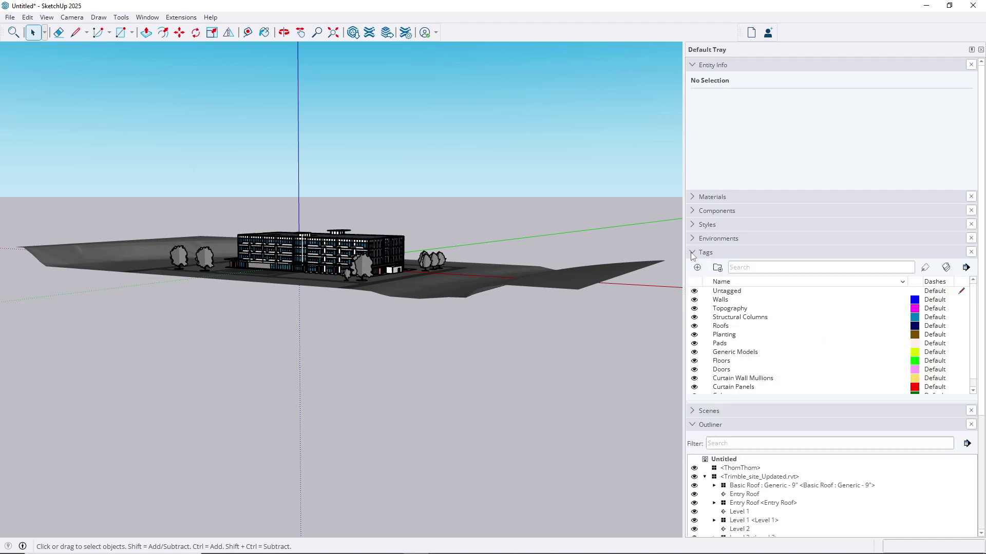
pyautogui.click(692, 67)
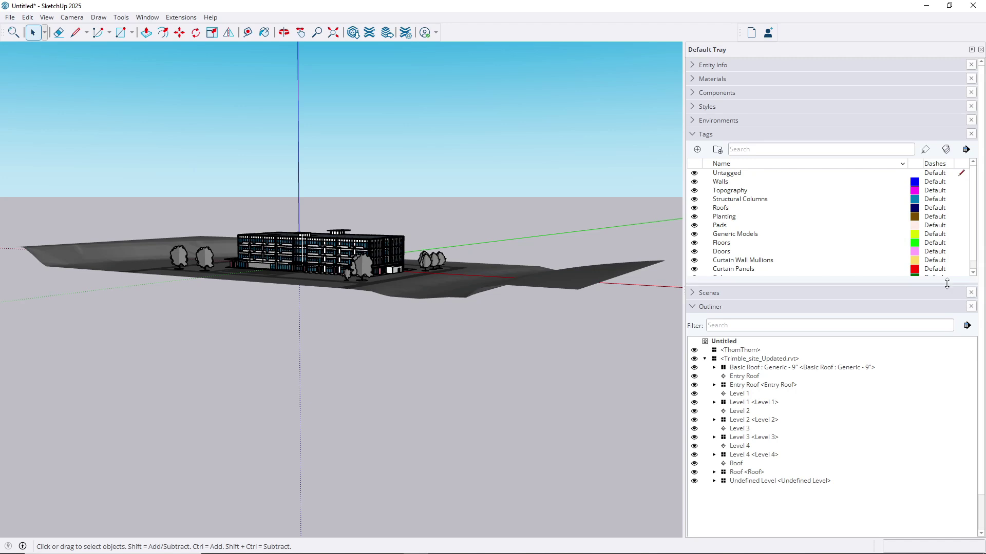
pyautogui.moveTo(946, 283)
pyautogui.mouseDown()
pyautogui.moveTo(945, 315)
pyautogui.moveTo(947, 302)
pyautogui.mouseUp()
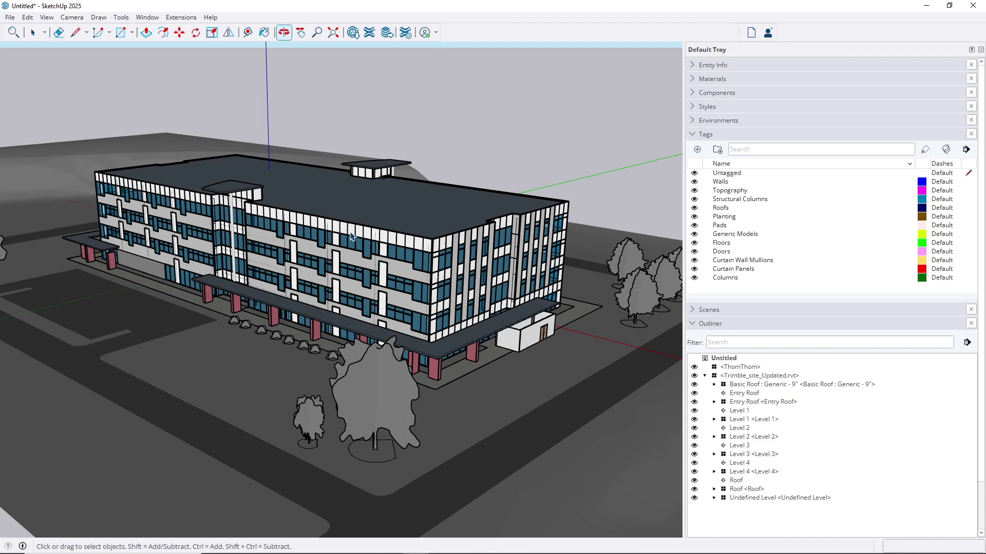
# - Drill into the building, its Level 1 group and a nested facade panel, then exit editing
pyautogui.click(351, 236)
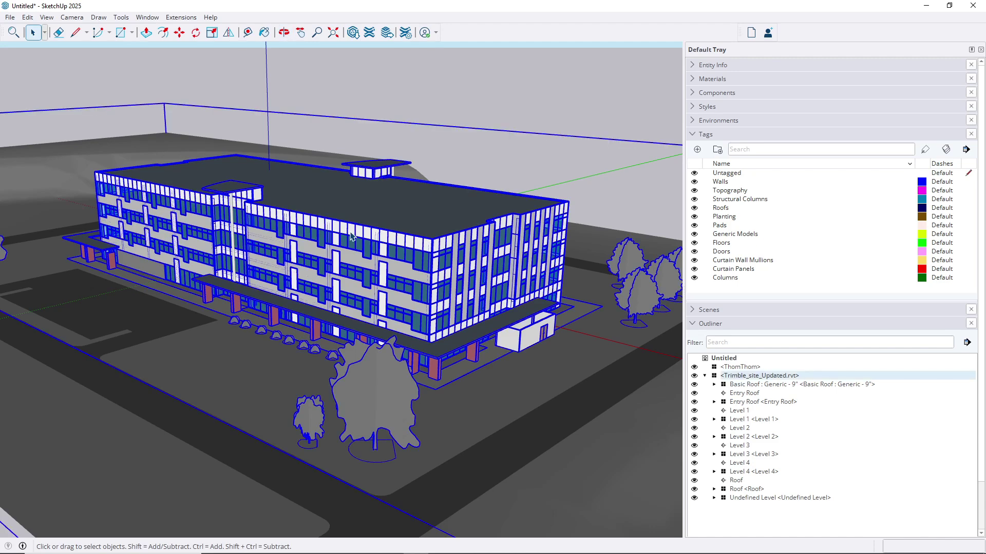
pyautogui.doubleClick(352, 236)
pyautogui.click(352, 236)
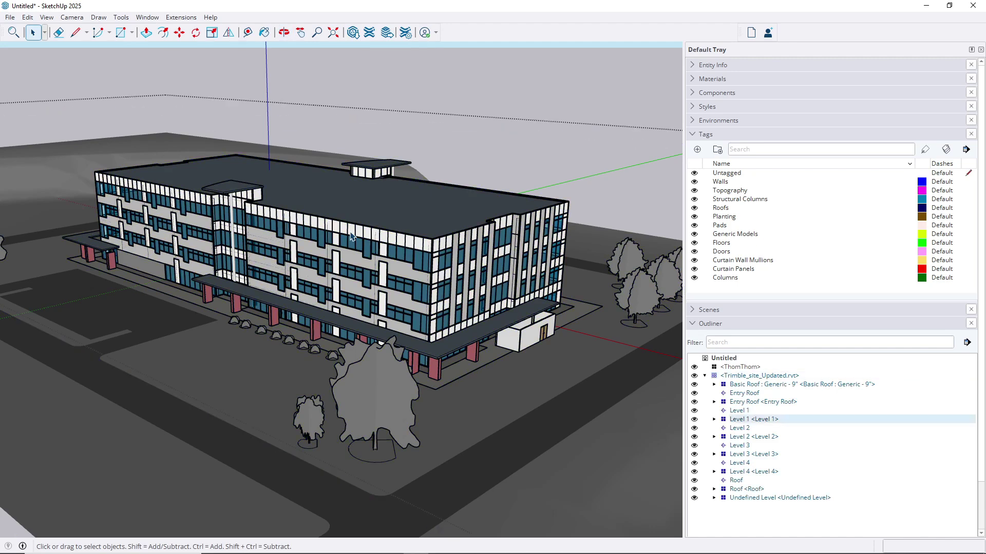
pyautogui.doubleClick(352, 237)
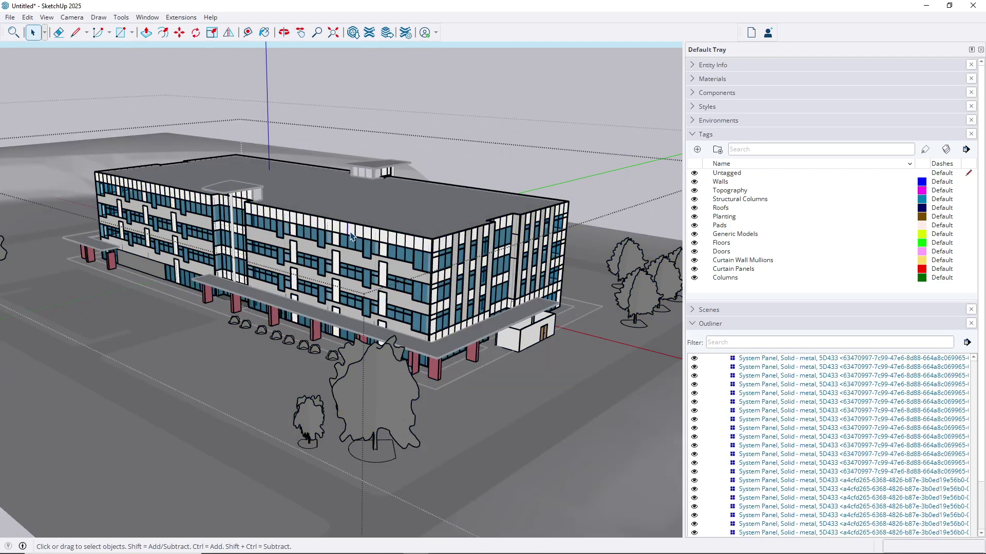
pyautogui.doubleClick(360, 254)
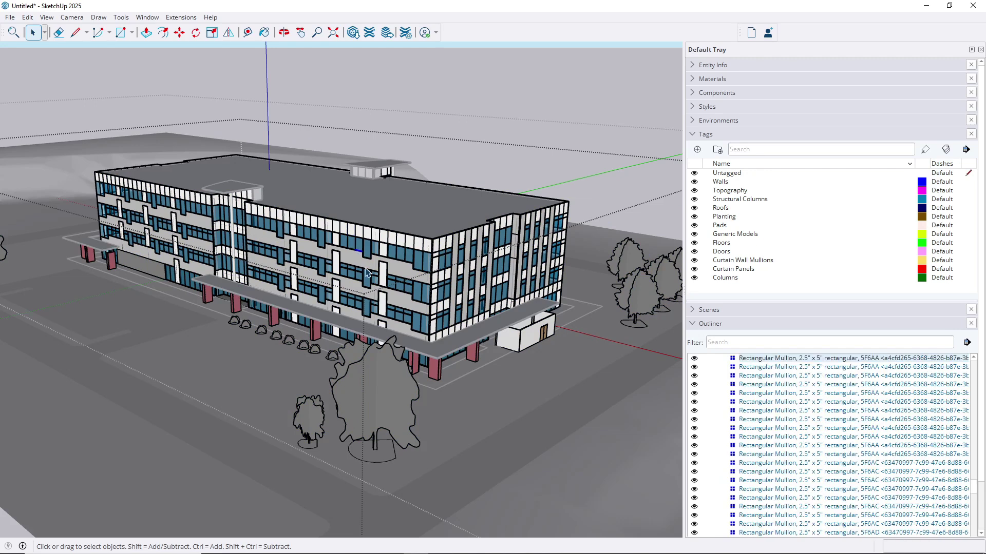
pyautogui.click(368, 270)
pyautogui.press('Escape')
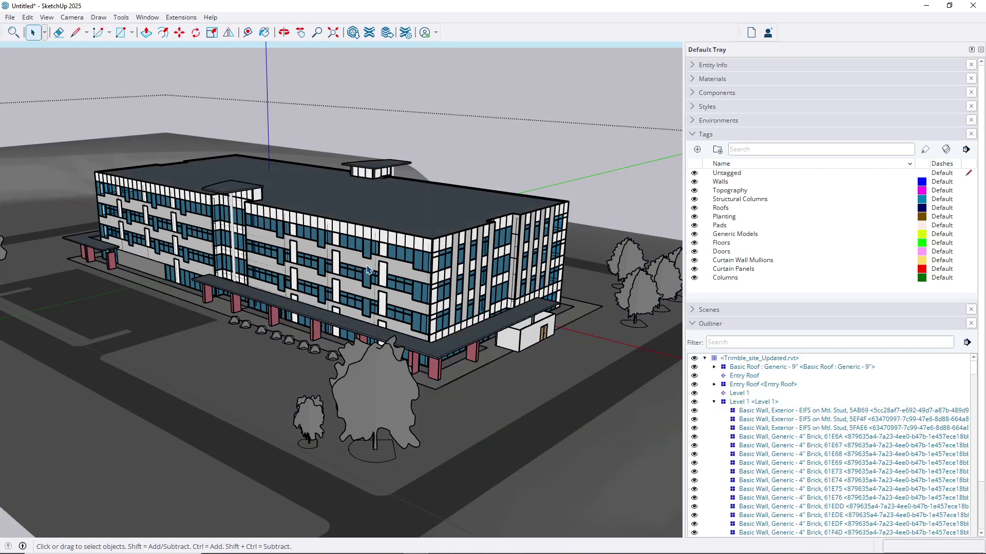
# - Open the imported model to select a facade mullion, exit, and collapse Level 1 in the Outliner
pyautogui.click(237, 265)
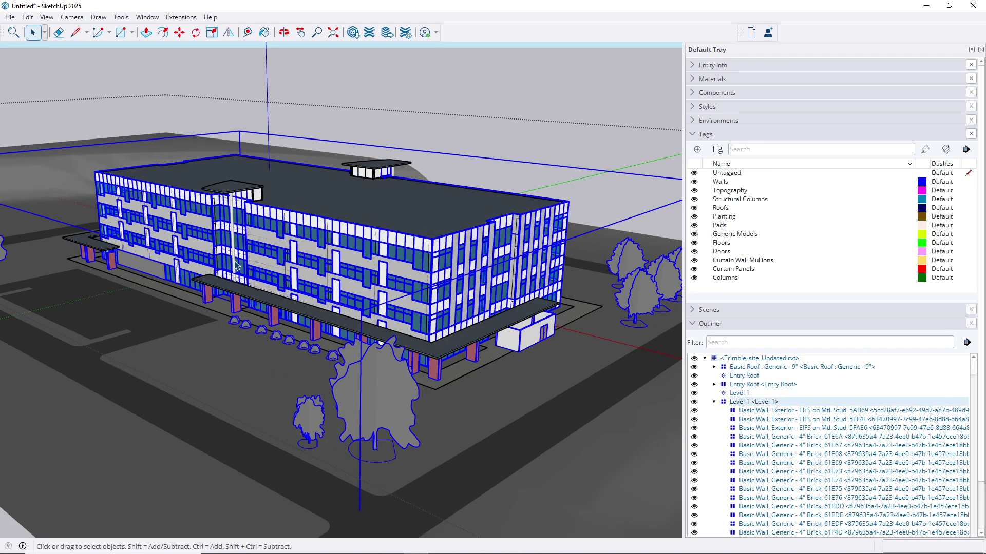
pyautogui.doubleClick(237, 265)
pyautogui.click(234, 264)
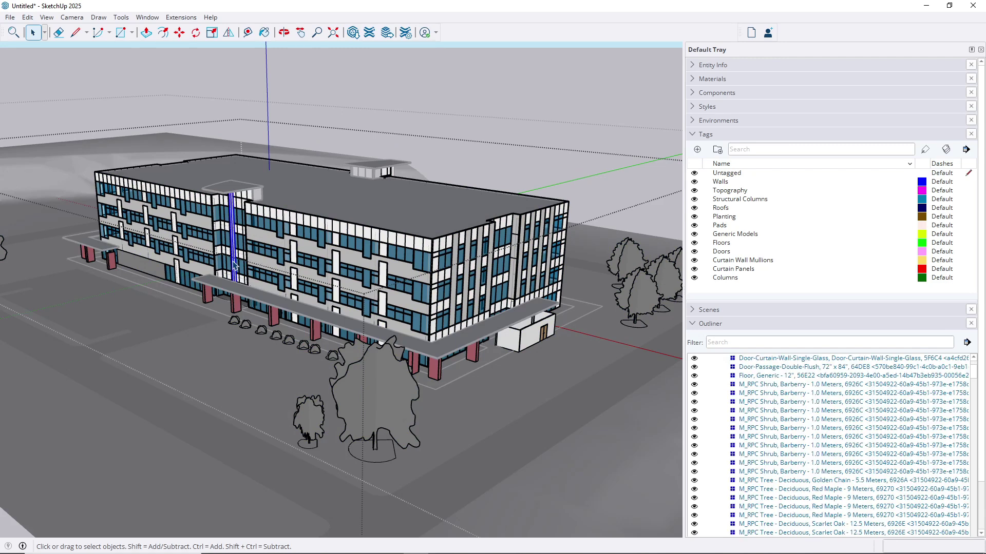
pyautogui.press('Escape')
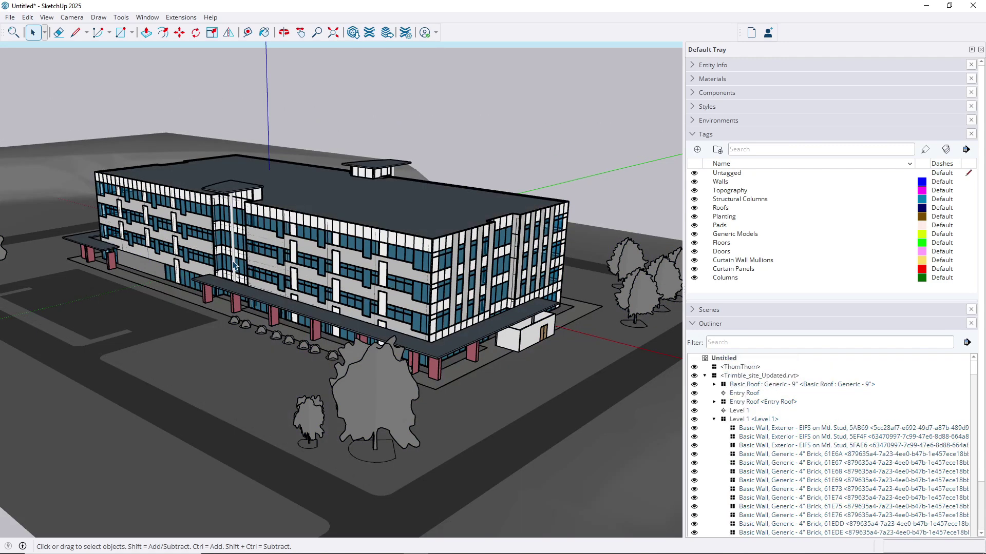
pyautogui.click(714, 419)
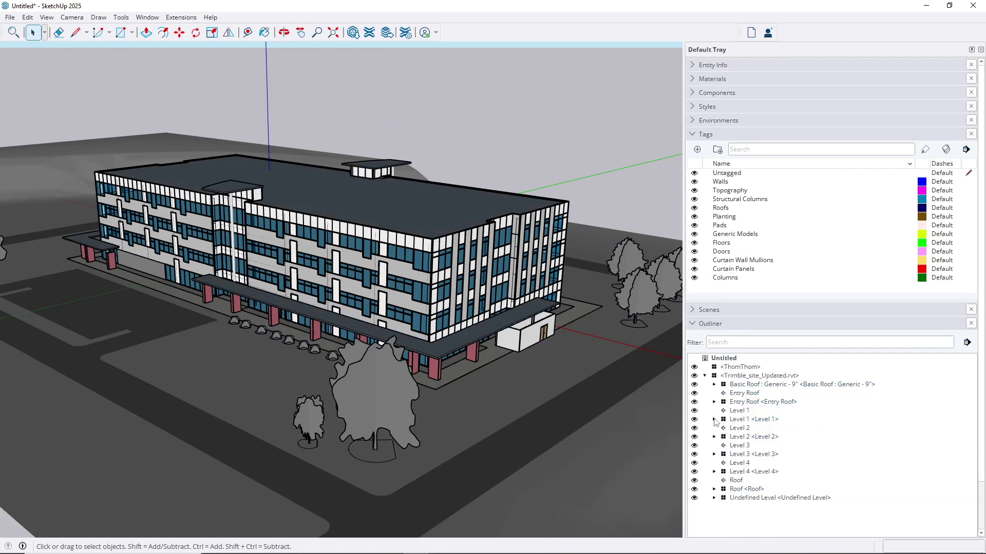